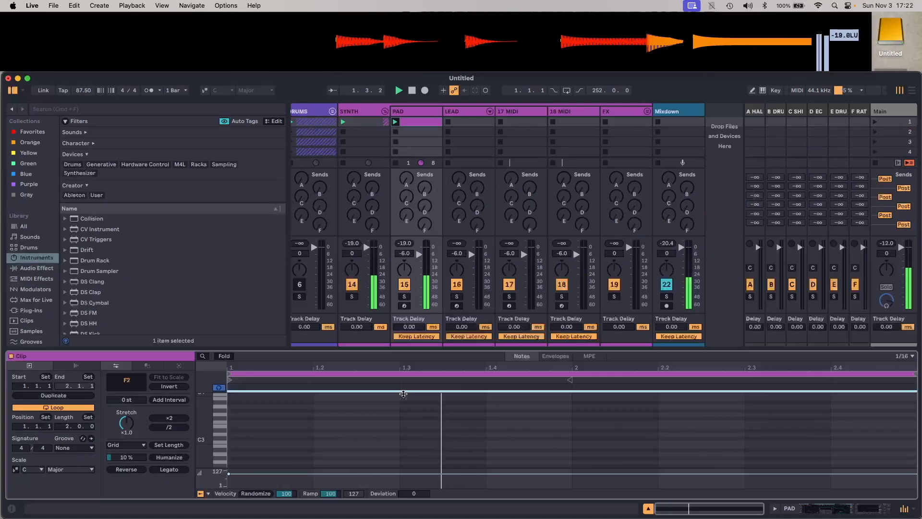
Show the PAD track's devices, expand Wavetable to its full view and turn on its sub oscillator.
left_click(775, 507)
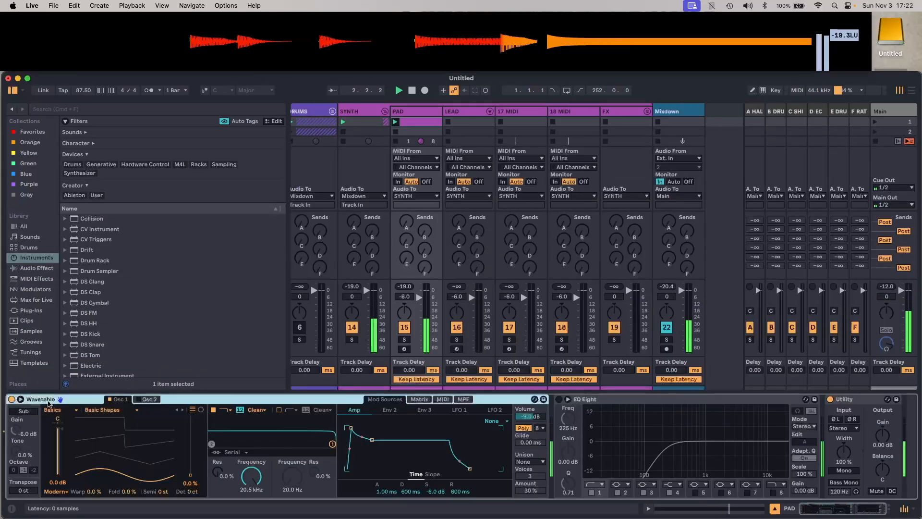
left_click(535, 400)
left_click_drag(153, 330, 167, 206)
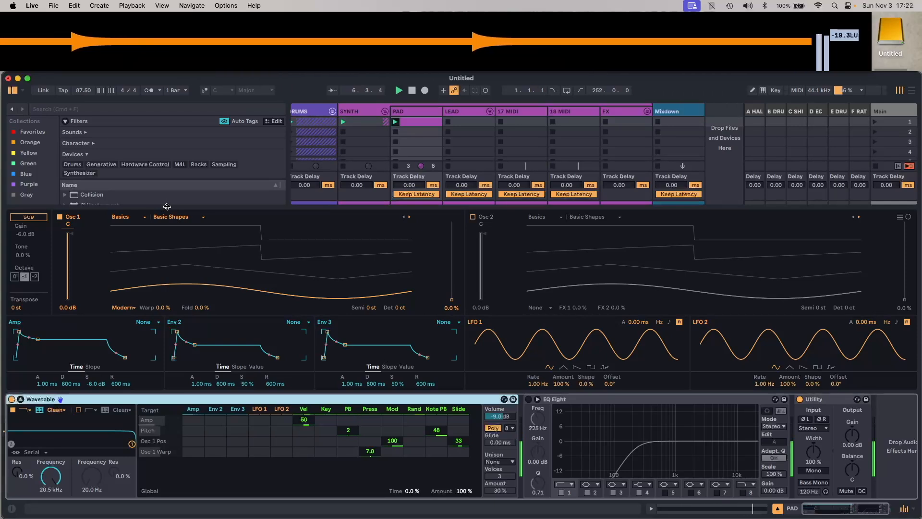
left_click(28, 217)
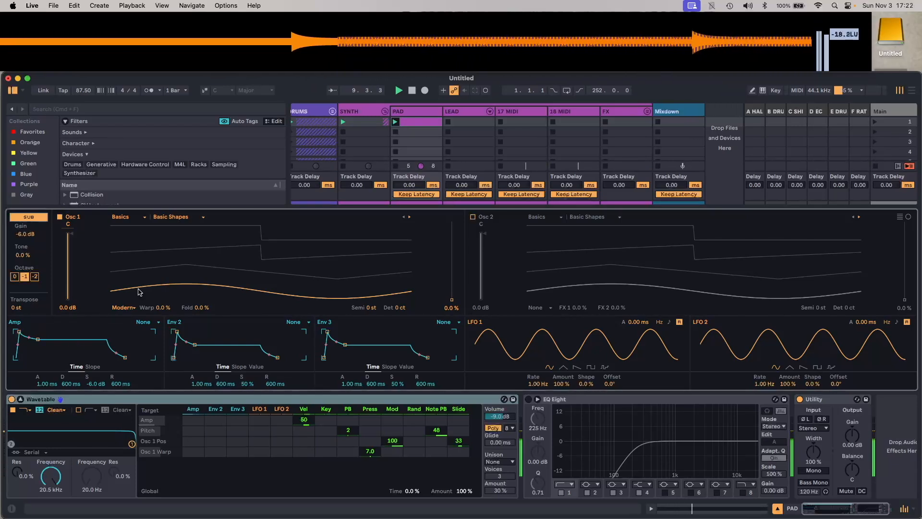
Switch Osc 1 to the Collection wavetable category and select the Aureolin wavetable.
left_click(140, 220)
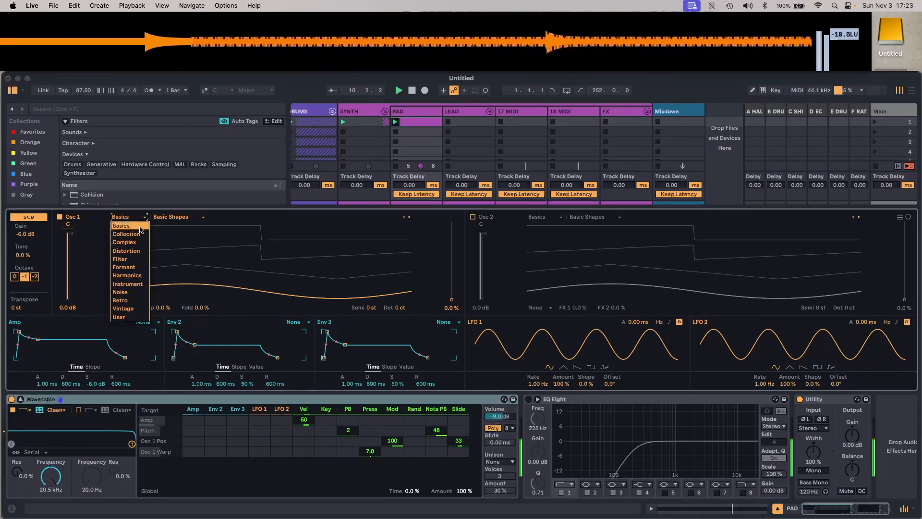
left_click(141, 236)
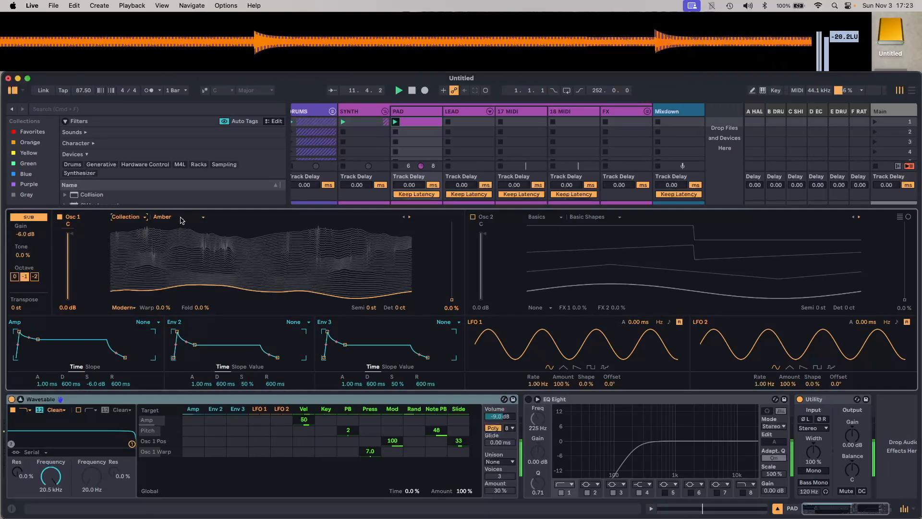
left_click(165, 219)
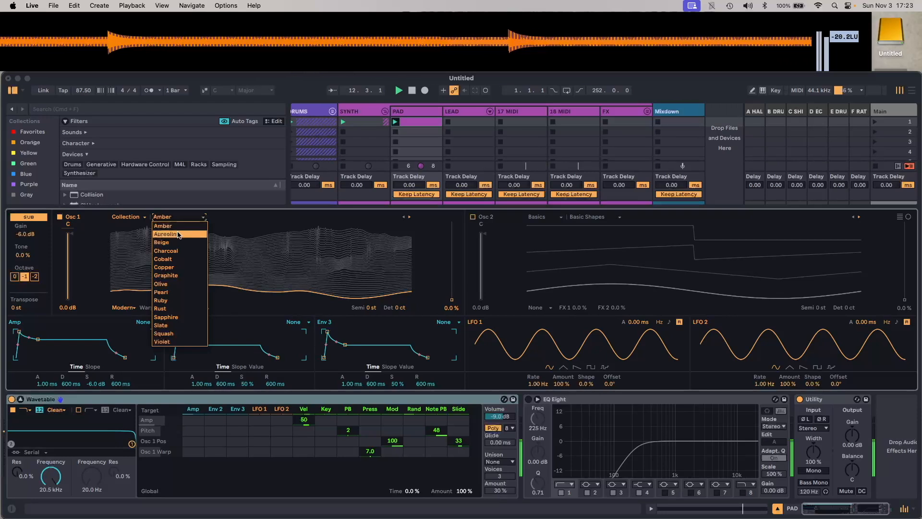
left_click(179, 234)
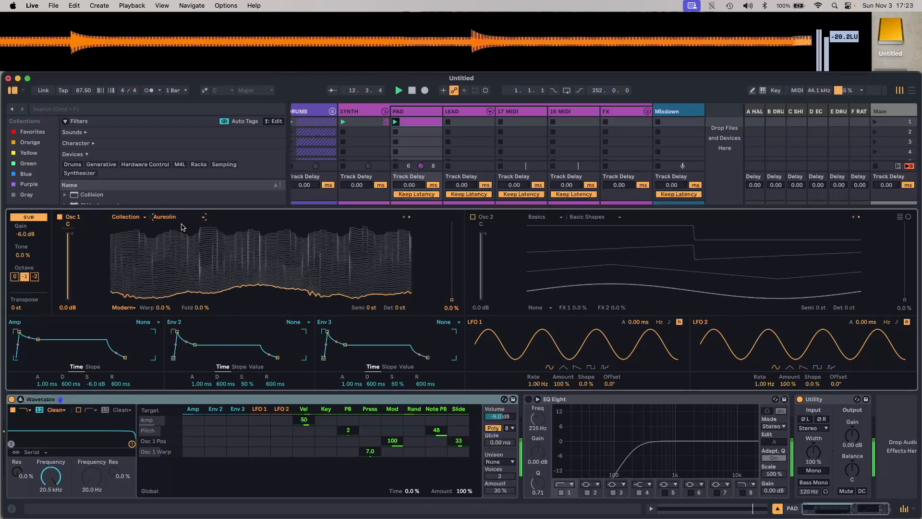
Audition the Collection wavetables on Osc 1 one after another, from the one after Aureolin up to Sapphire.
left_click(410, 217)
left_click(410, 218)
left_click(410, 218)
left_click(410, 217)
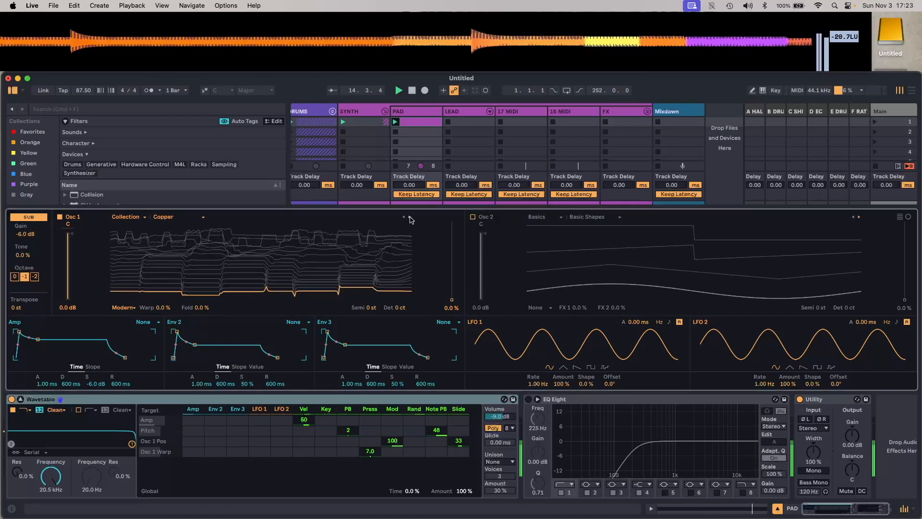
left_click(410, 218)
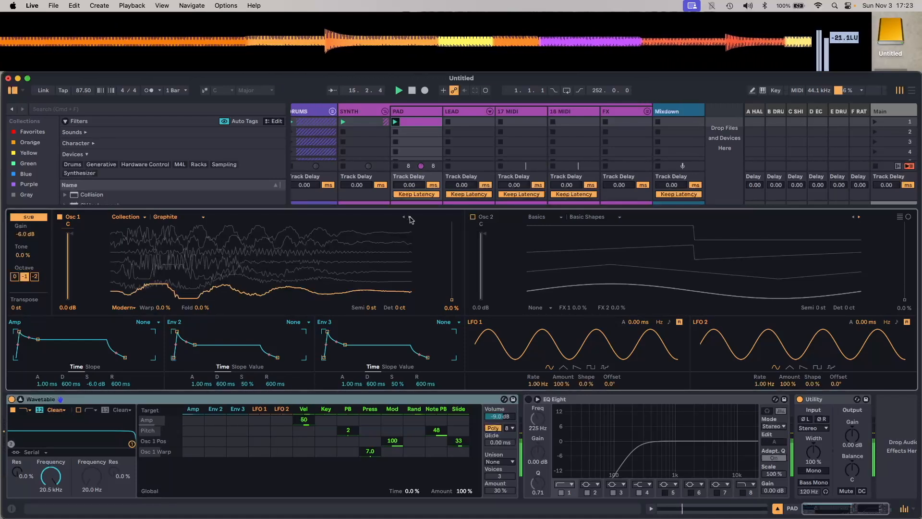
left_click(409, 217)
left_click(404, 217)
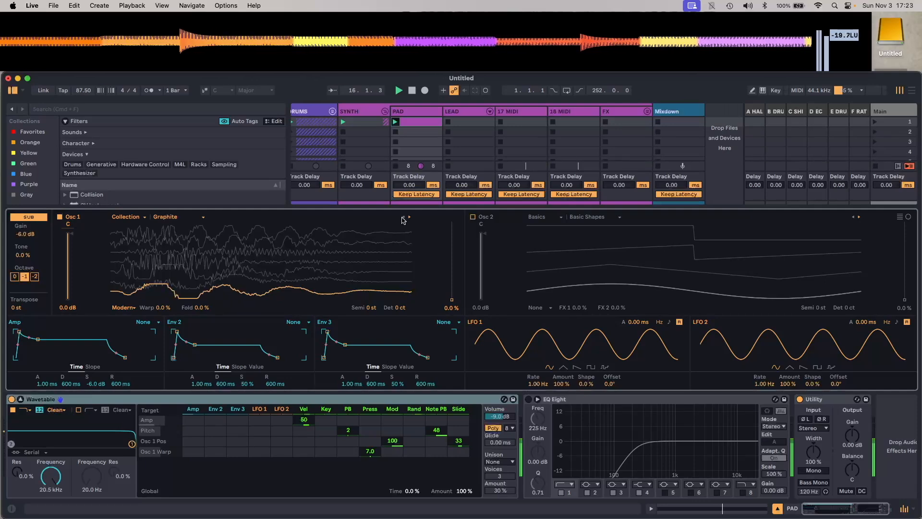
left_click(410, 217)
left_click(410, 218)
left_click(410, 218)
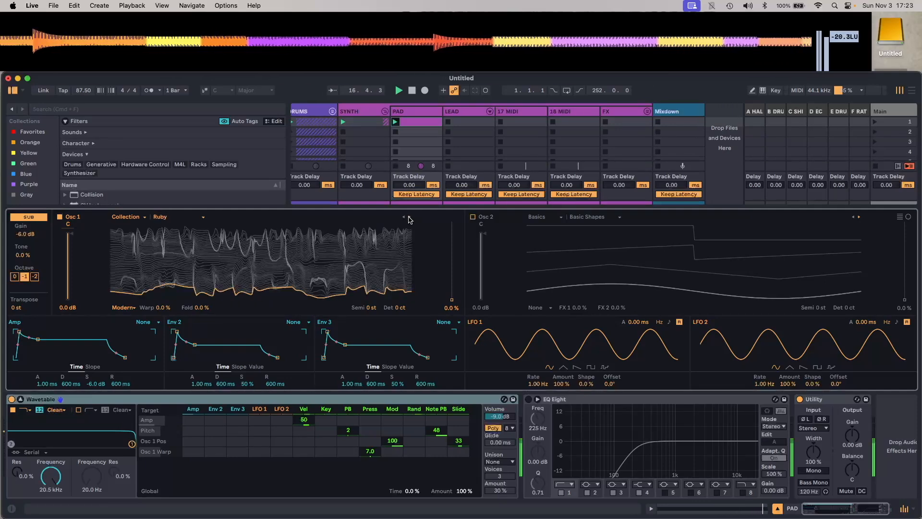
left_click(410, 217)
left_click(409, 218)
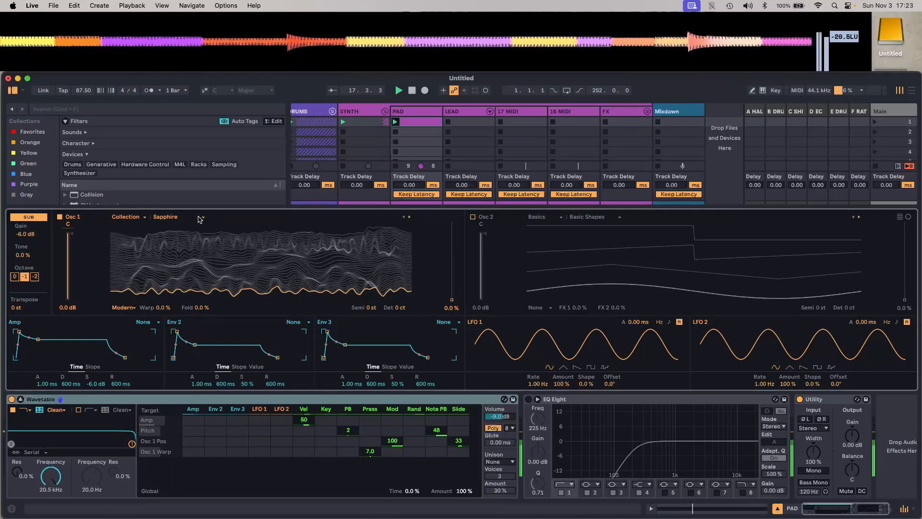
Set Osc 1 to the Amber wavetable and its wavetable position to 30%.
left_click(181, 218)
left_click(181, 226)
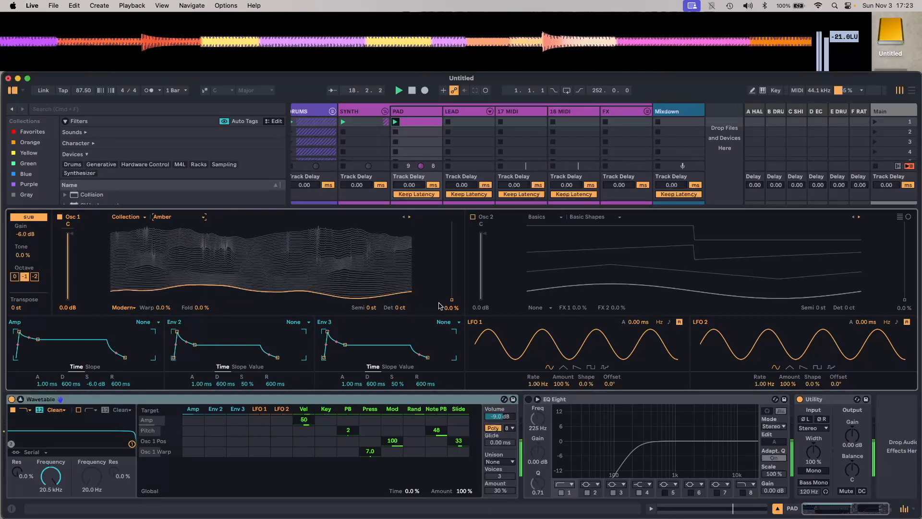
left_click_drag(444, 305, 444, 283)
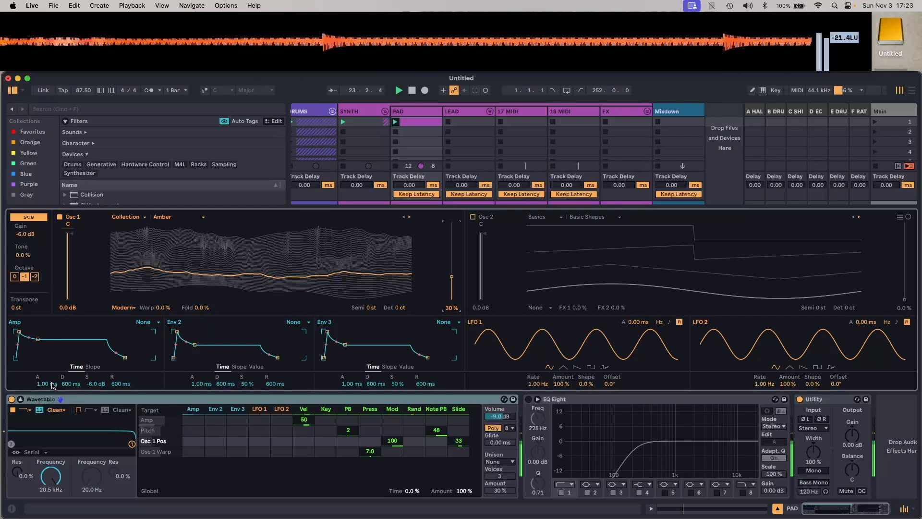
Set the amp envelope's attack to 306 ms.
left_click_drag(54, 383, 54, 350)
left_click_drag(54, 384, 53, 356)
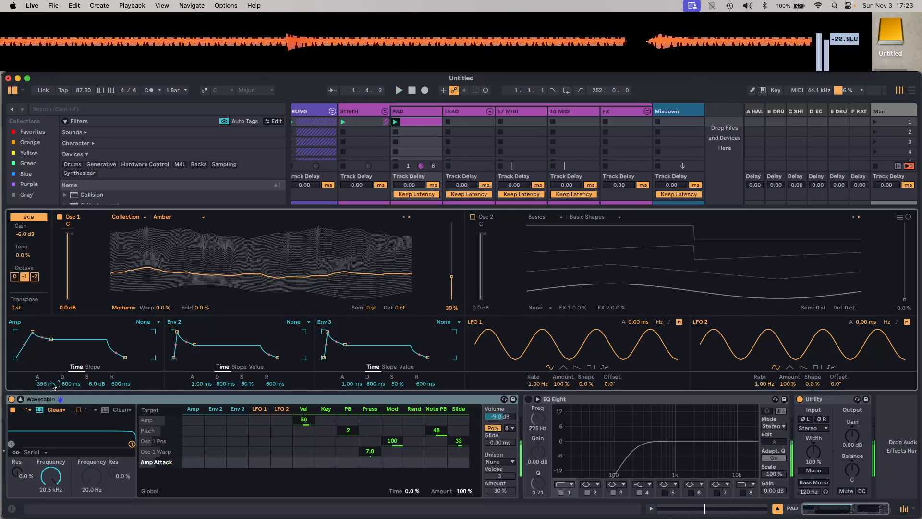
right_click(53, 384)
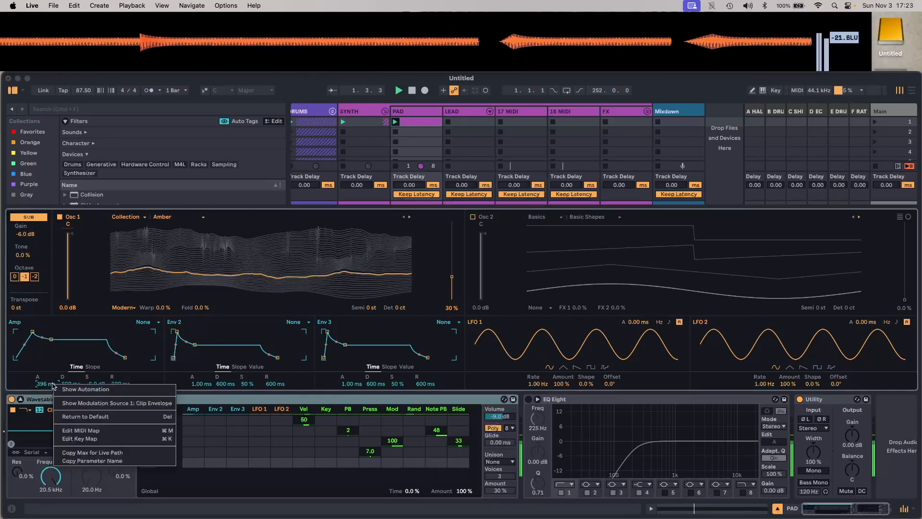
left_click(53, 383)
mouse_move(52, 384)
left_mouse_down()
mouse_move(53, 396)
mouse_move(47, 384)
left_mouse_up()
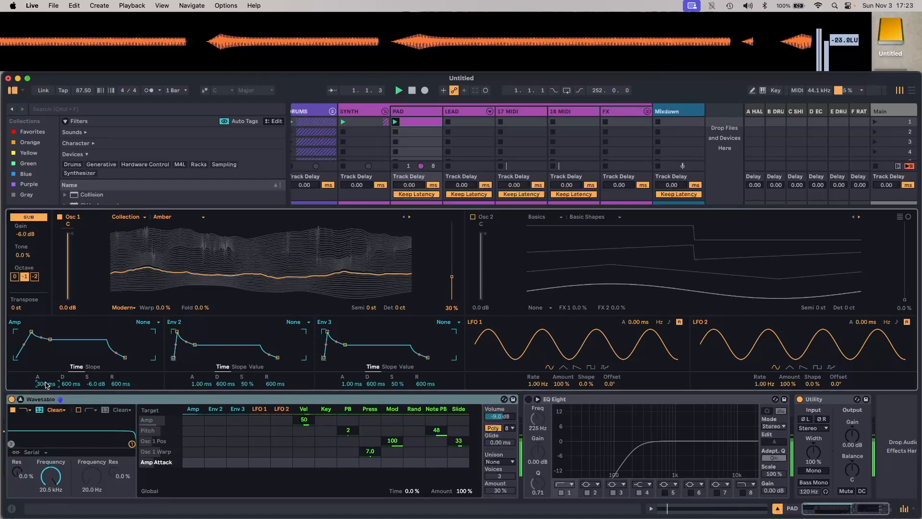
Set the amp envelope's sustain to -1.4 dB and its release to 1.03 s.
left_click_drag(103, 383, 103, 368)
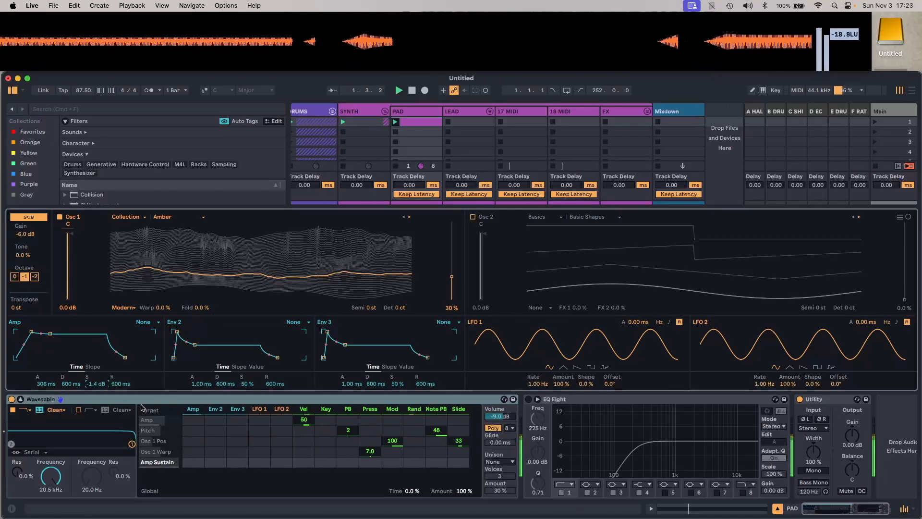
left_click_drag(120, 384, 121, 374)
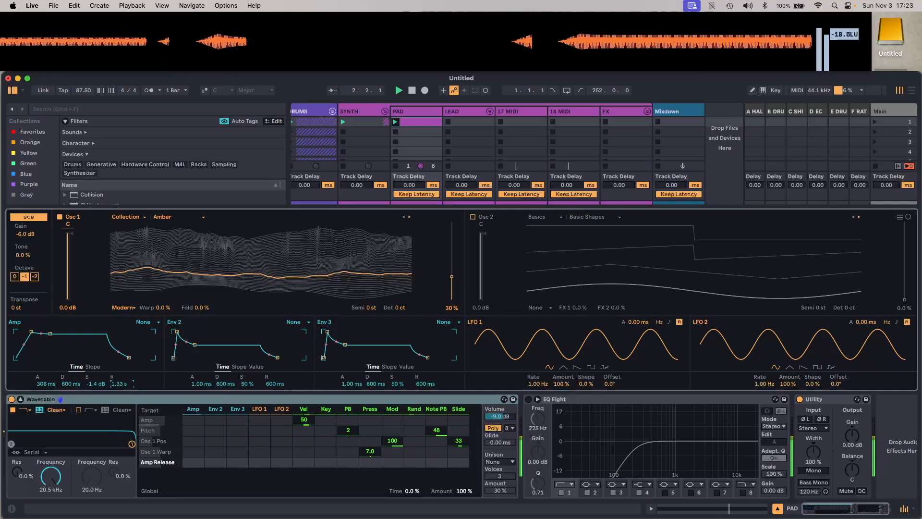
left_click_drag(120, 375, 120, 379)
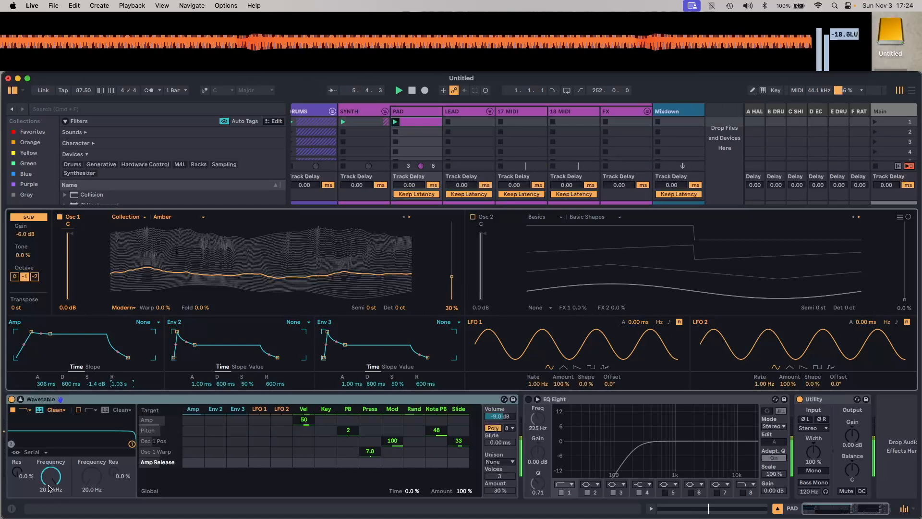
Set Filter 1's resonance to 40% and its cutoff frequency to 1.46 kHz.
left_click_drag(19, 475, 19, 456)
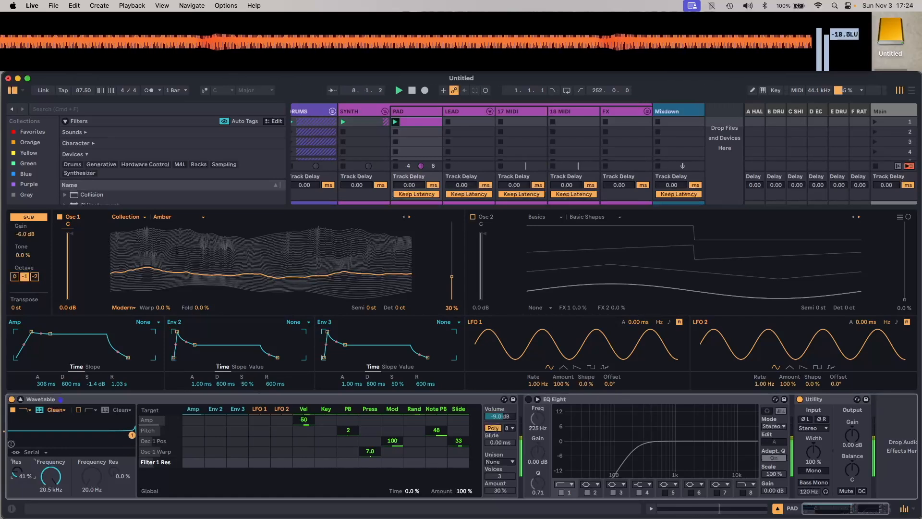
mouse_move(42, 479)
left_mouse_down()
mouse_move(42, 499)
mouse_move(42, 480)
left_mouse_up()
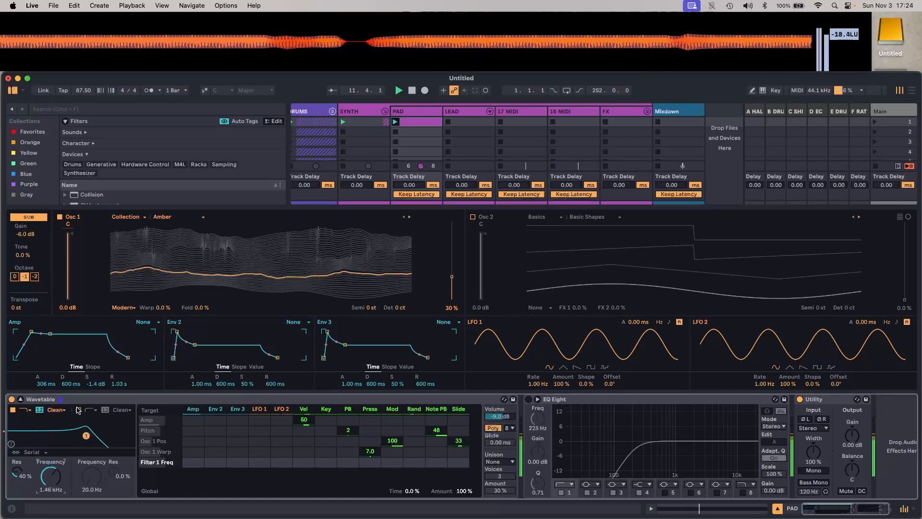
Turn on Filter 2 with a frequency of 10.6 kHz and a resonance of 11%.
left_click(91, 410)
left_click(89, 434)
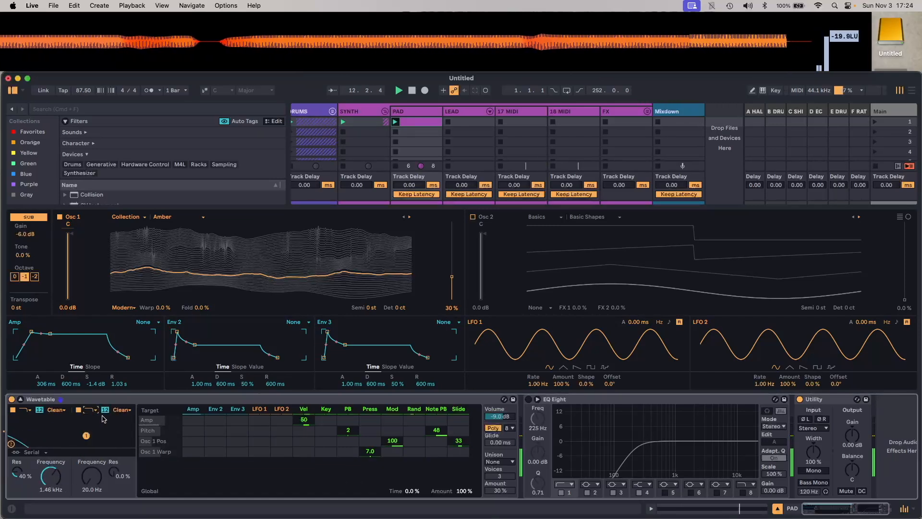
left_click_drag(91, 476, 91, 436)
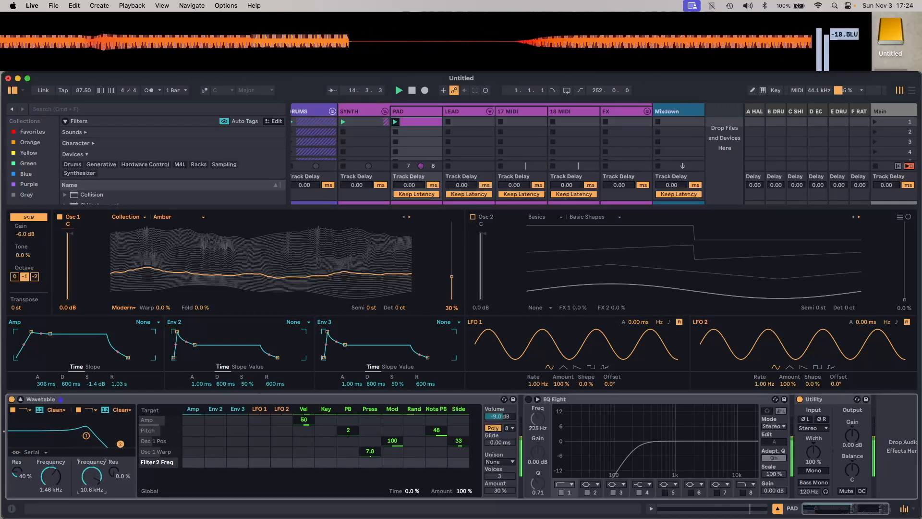
left_click_drag(120, 478, 120, 442)
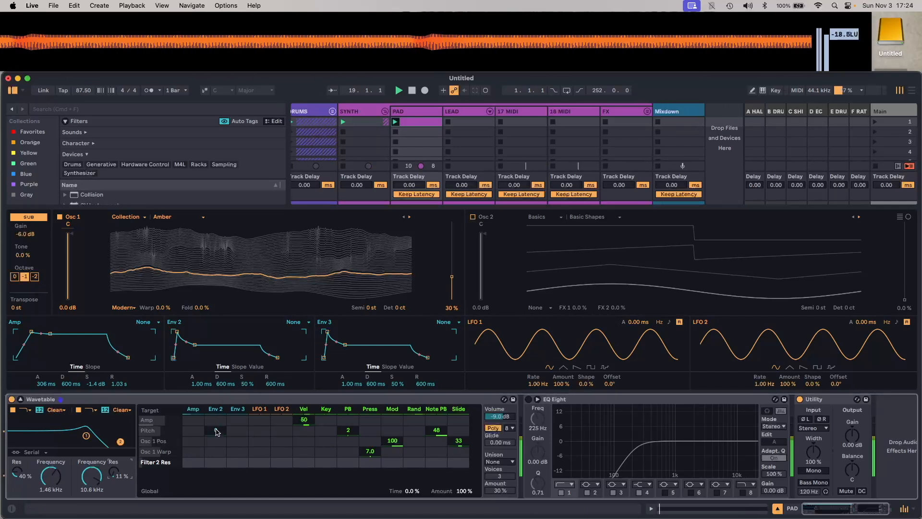
Modulate Filter 1's frequency with Env 2 by an amount of 14 in the modulation matrix.
left_click(50, 475)
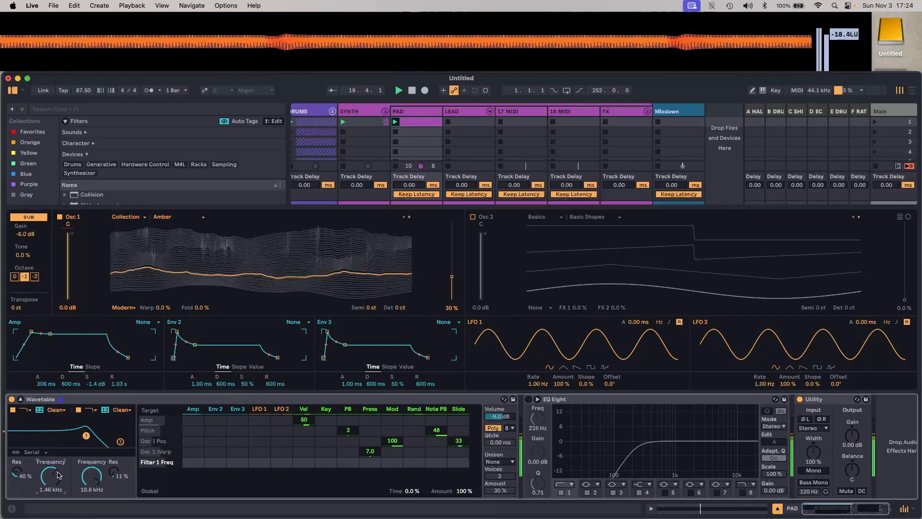
left_click_drag(223, 461, 223, 436)
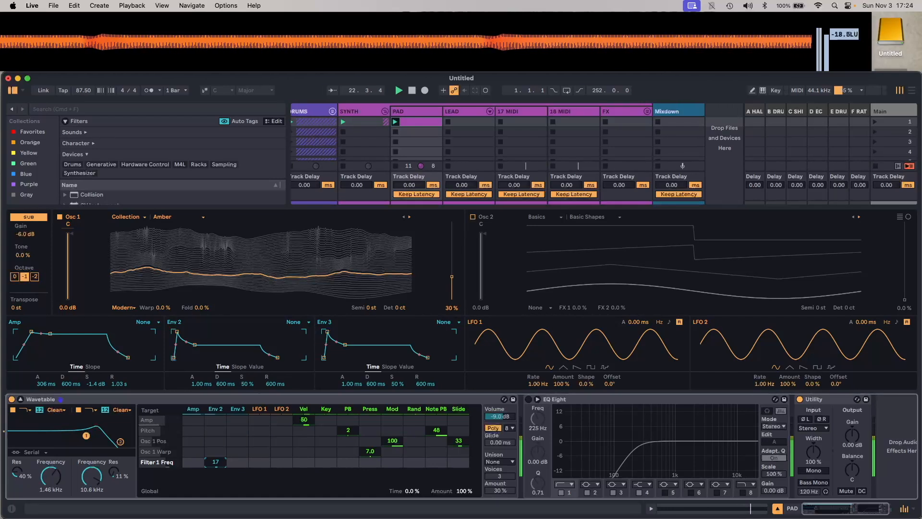
left_click_drag(219, 461, 219, 465)
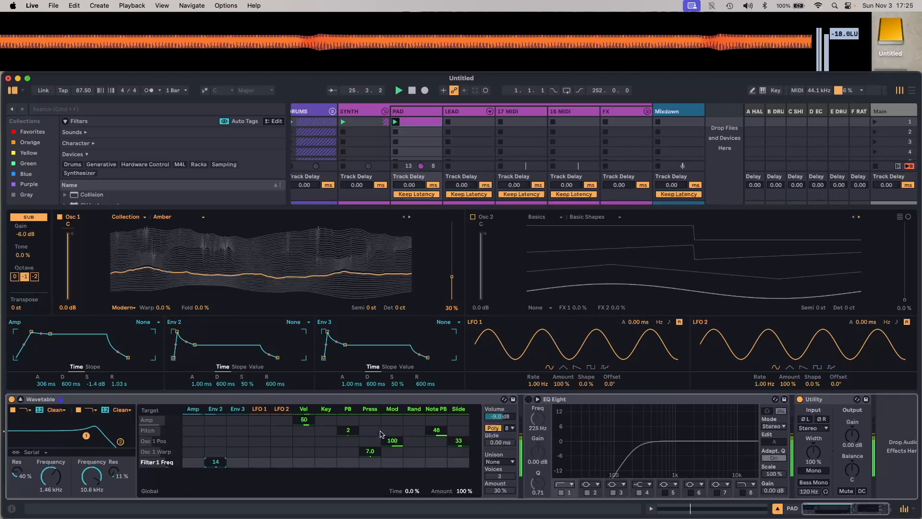
Turn on Osc 2 and modulate its wavetable position by 11 with LFO 1 running at a rate of 0.05 Hz.
left_click_drag(537, 383, 537, 419)
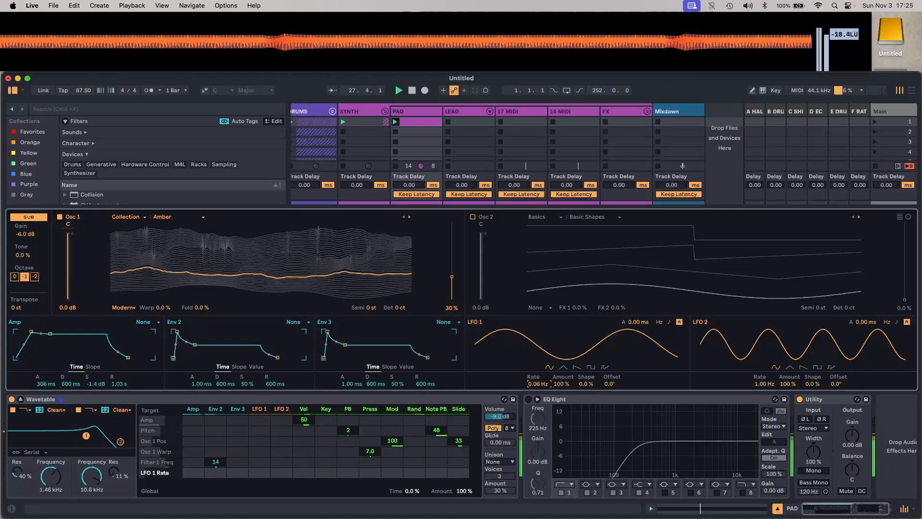
left_click_drag(537, 418, 537, 427)
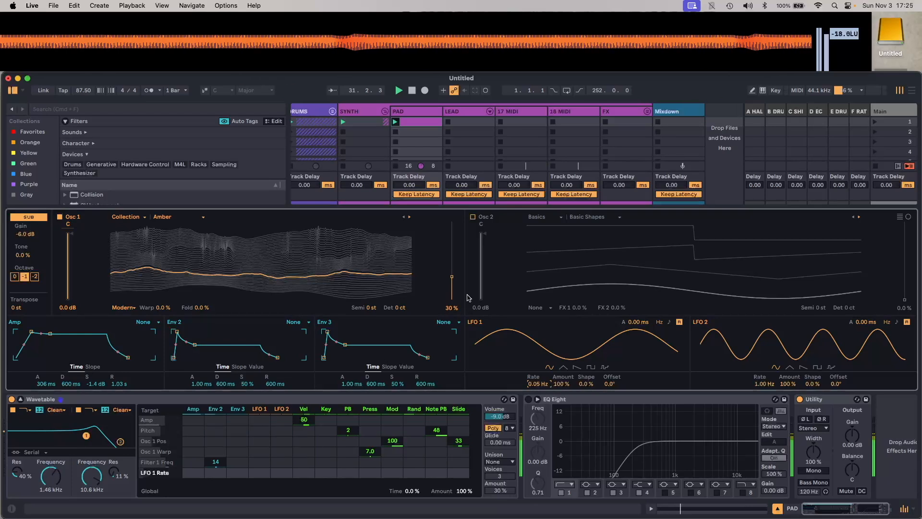
left_click(472, 218)
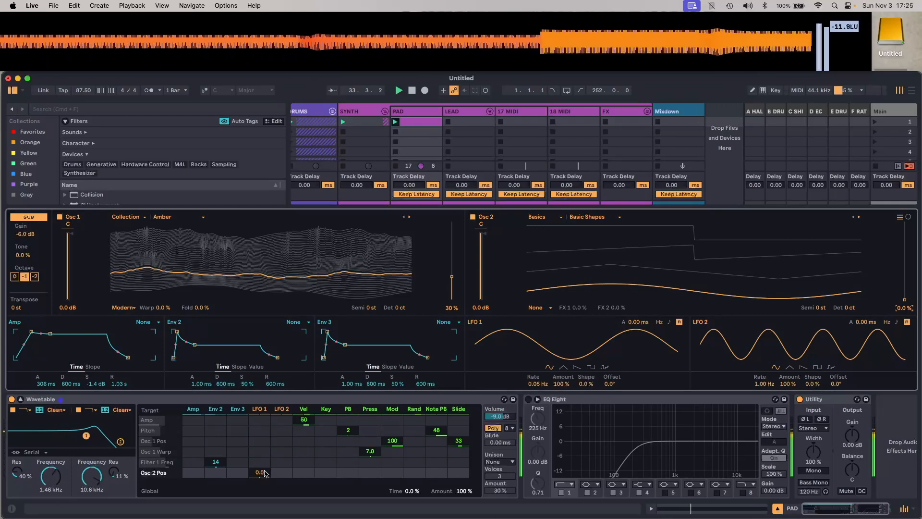
left_click_drag(266, 473, 265, 467)
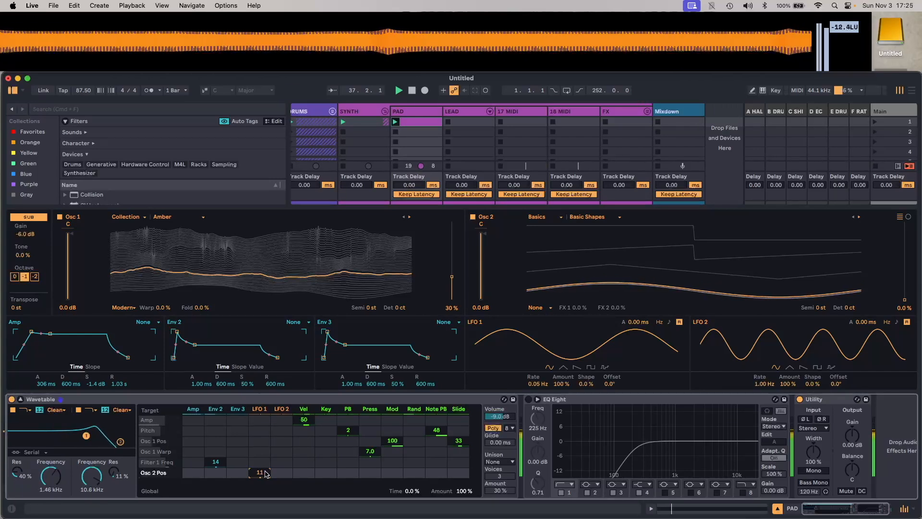
Choose the Acid Pulse wavetable from the Filter category for Osc 2, trying Acid Saw first.
left_click(540, 216)
left_click(540, 250)
left_click(585, 217)
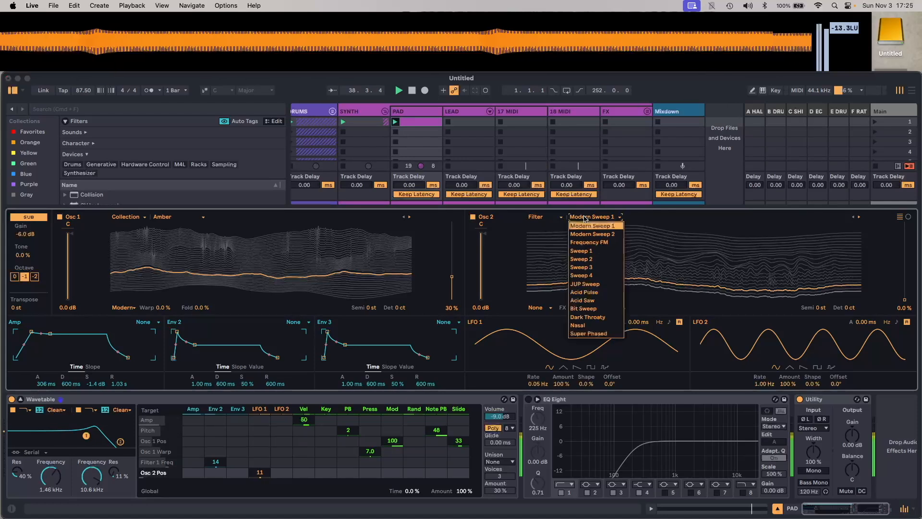
left_click(583, 300)
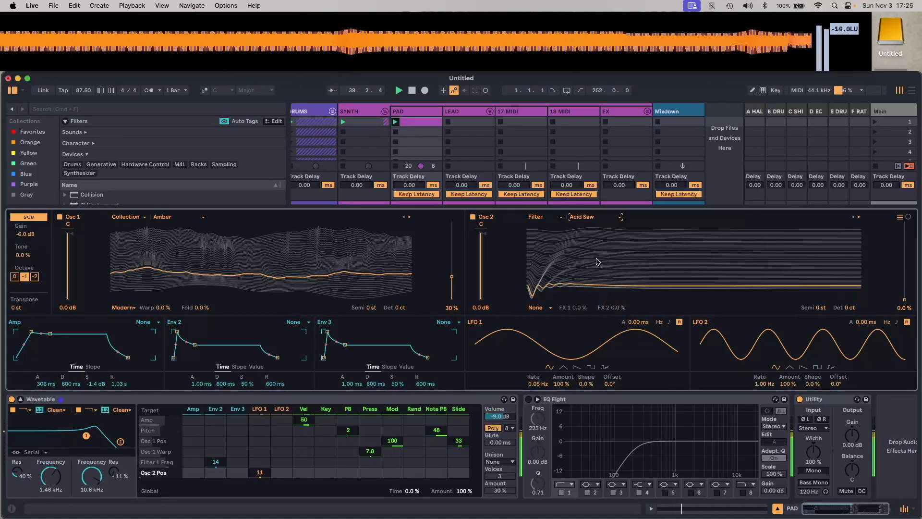
left_click(620, 217)
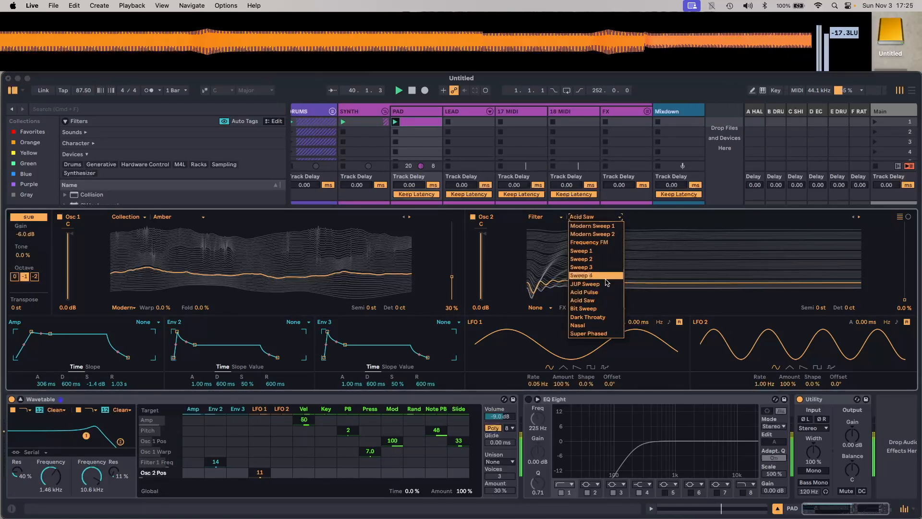
left_click(585, 292)
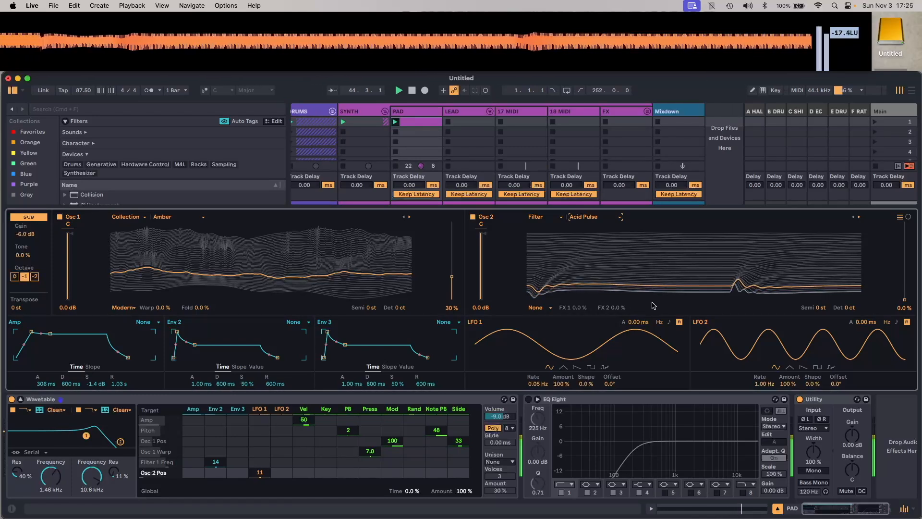
Set LFO 1's amount to 41%, and give LFO 2 a rate of 0.01 Hz and an amount of 50%.
left_click(563, 367)
left_click_drag(558, 387, 559, 427)
left_click_drag(562, 384, 559, 366)
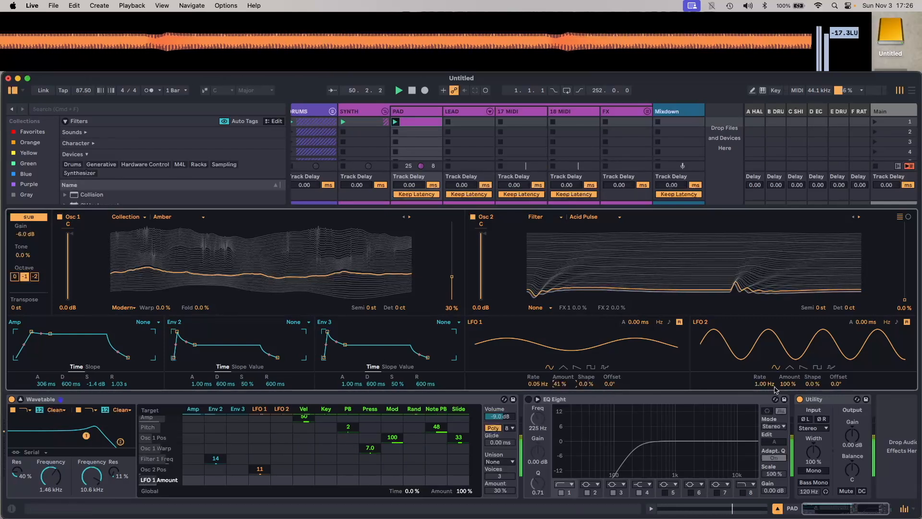
left_click_drag(770, 384, 770, 418)
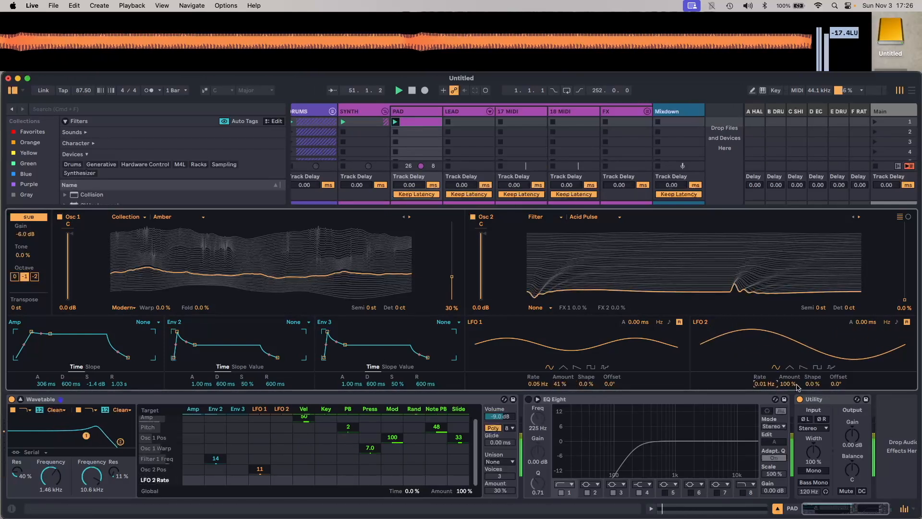
left_click_drag(788, 383, 787, 414)
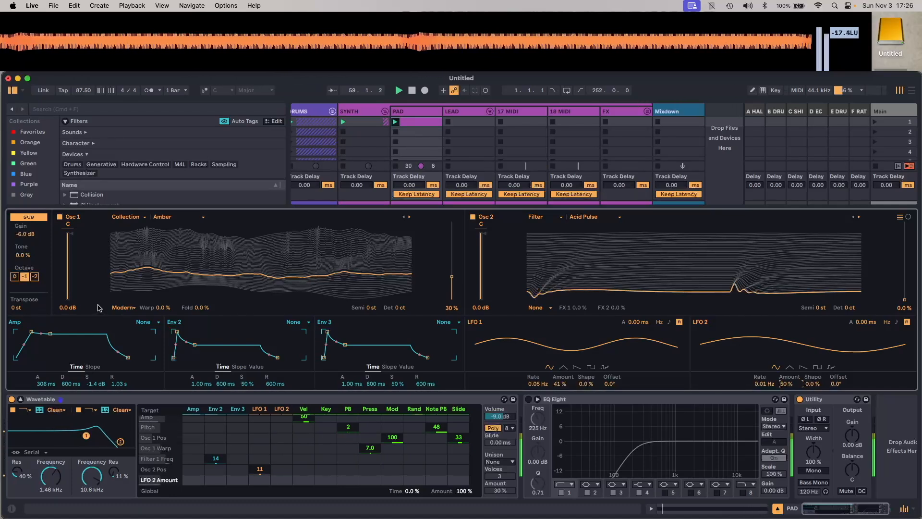
Set Osc 1's effect mode to Classic and modulate its pulse width with LFO 2 by an amount of 14.
left_click(121, 308)
left_click(124, 332)
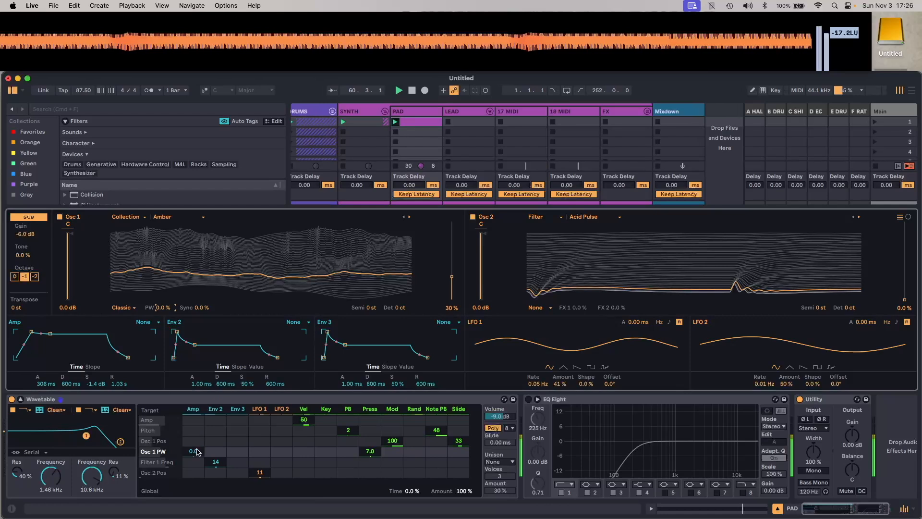
left_click_drag(282, 451, 282, 448)
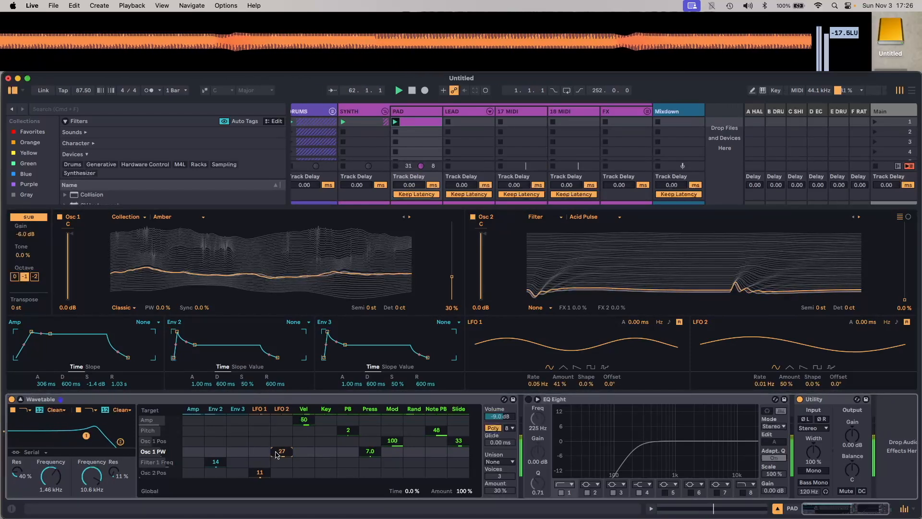
left_click_drag(282, 455, 281, 459)
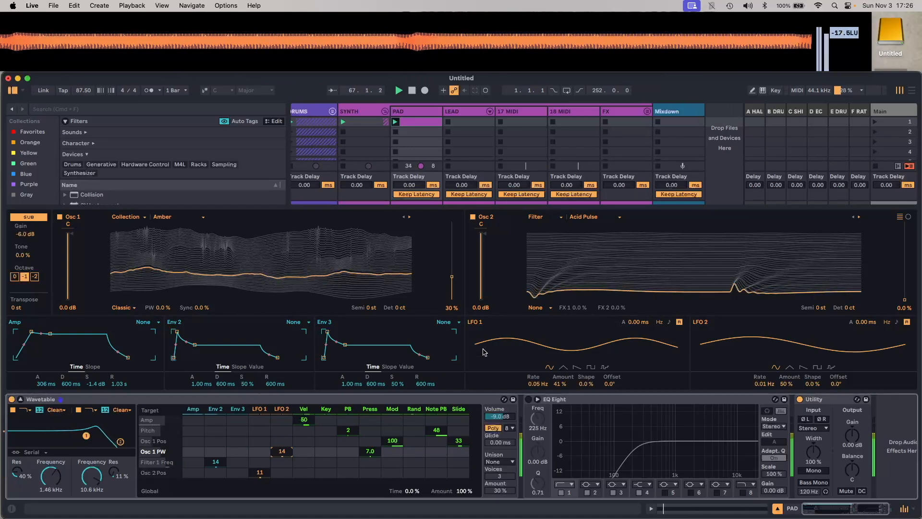
Set Osc 2's effect mode to Modern with a warp of -100%.
left_click(534, 308)
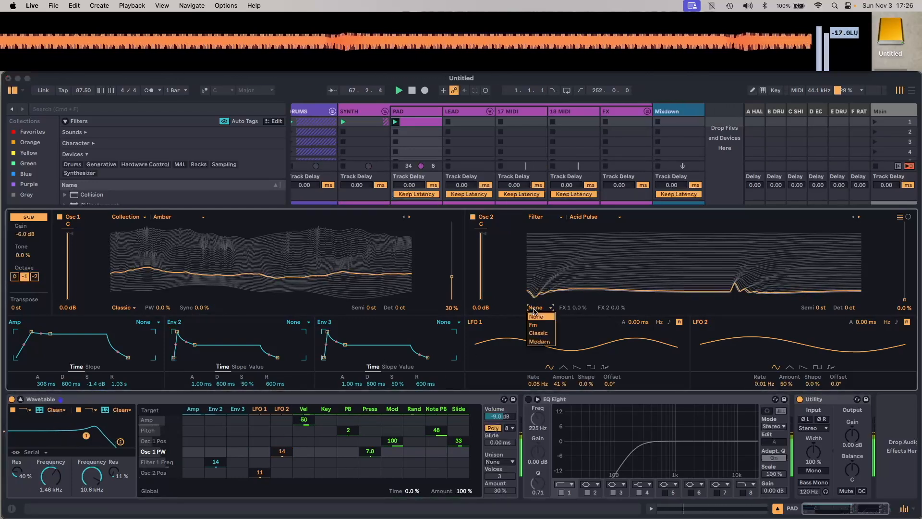
left_click(539, 341)
left_click_drag(582, 309, 582, 358)
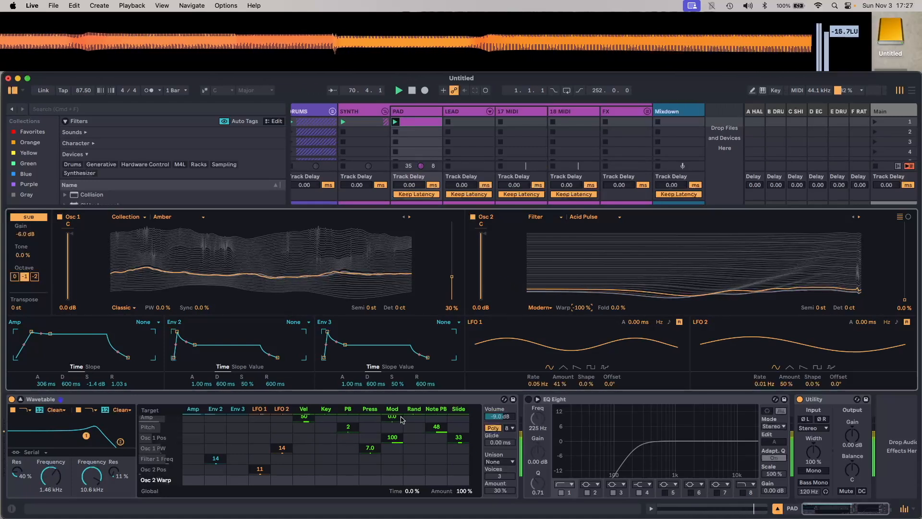
Set Wavetable's volume to -12 dB, its unison amount to 0% and its unison voices to 2, and collapse the expanded device view.
left_click(499, 417)
type("-12")
key("Return")
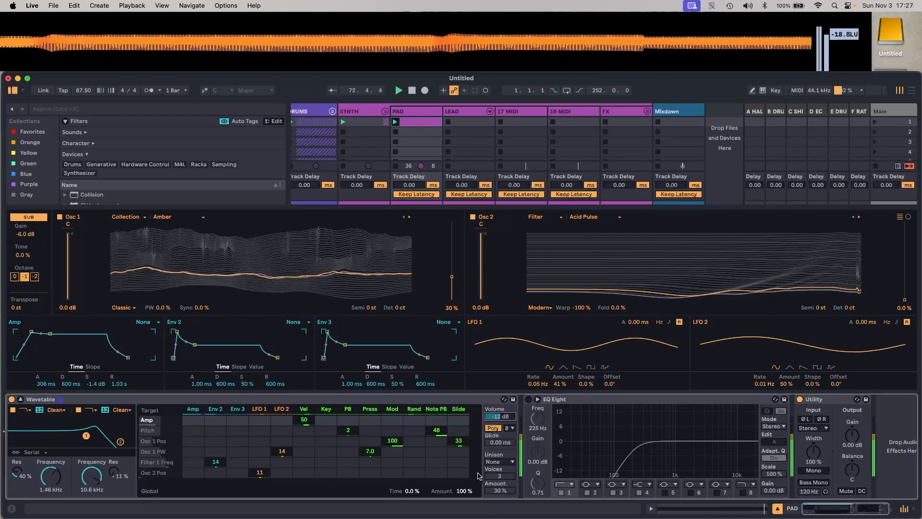
left_click_drag(504, 491, 503, 511)
left_click_drag(505, 476, 505, 481)
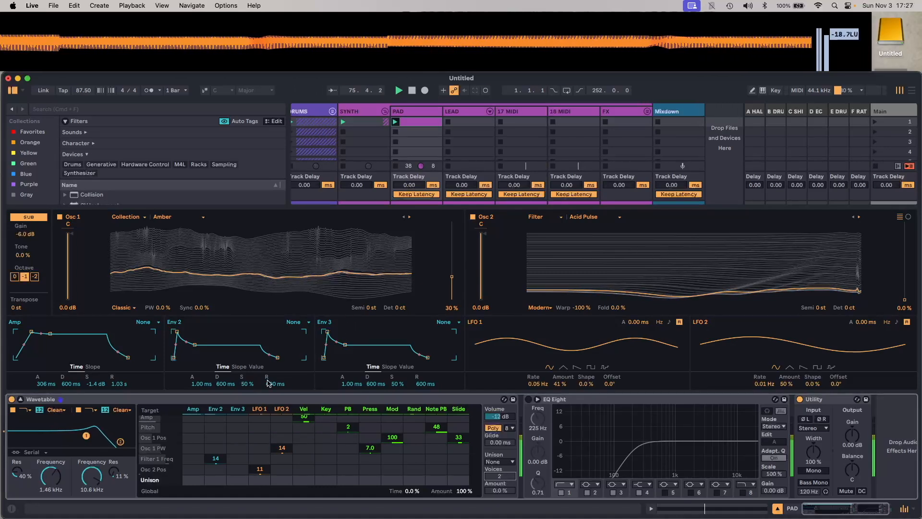
left_click(20, 399)
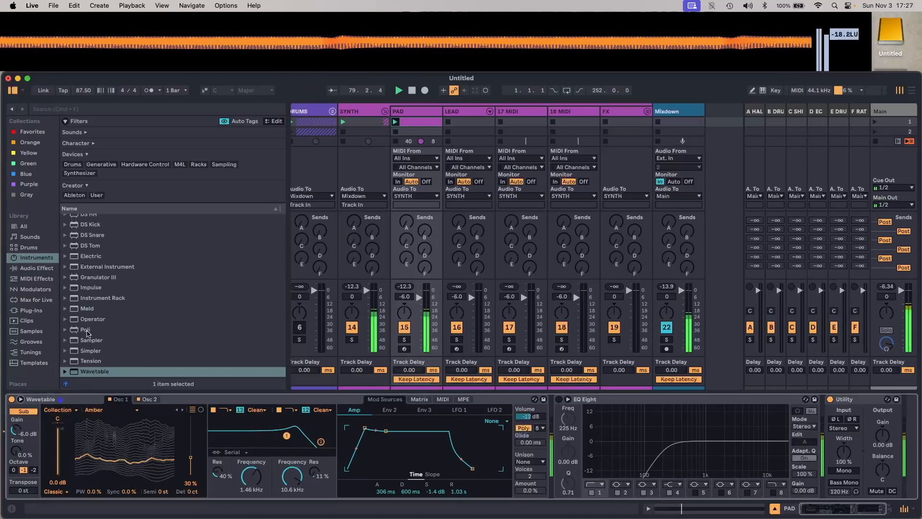
Insert a Phaser-Flanger audio effect between Wavetable and EQ Eight on the PAD track.
scroll(95, 321, "up", 5)
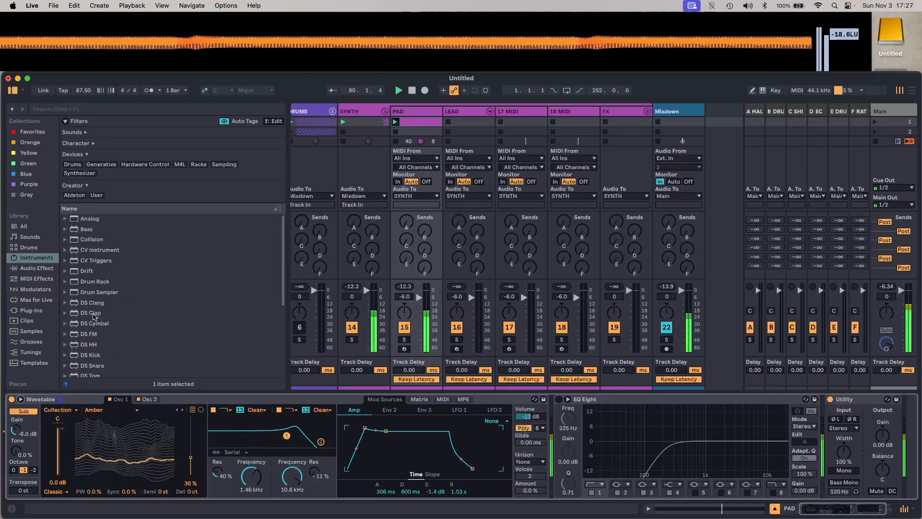
left_click(37, 268)
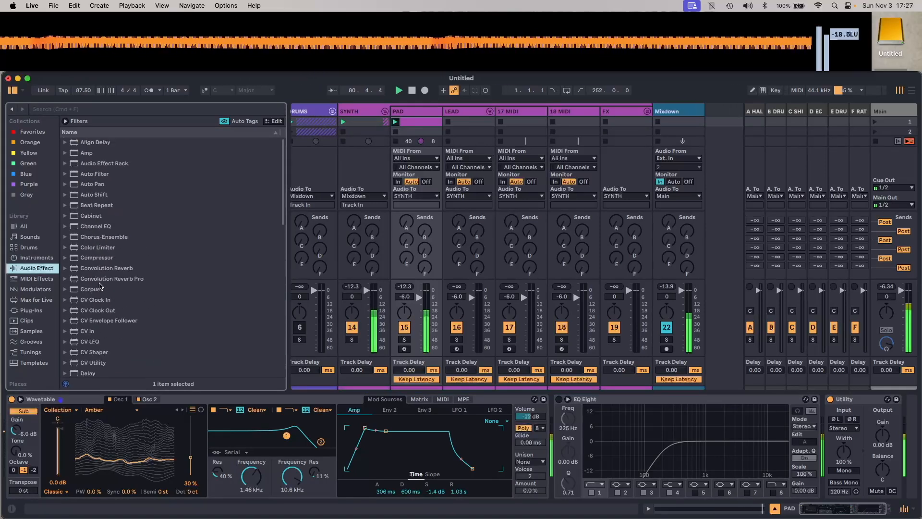
scroll(100, 286, "down", 5)
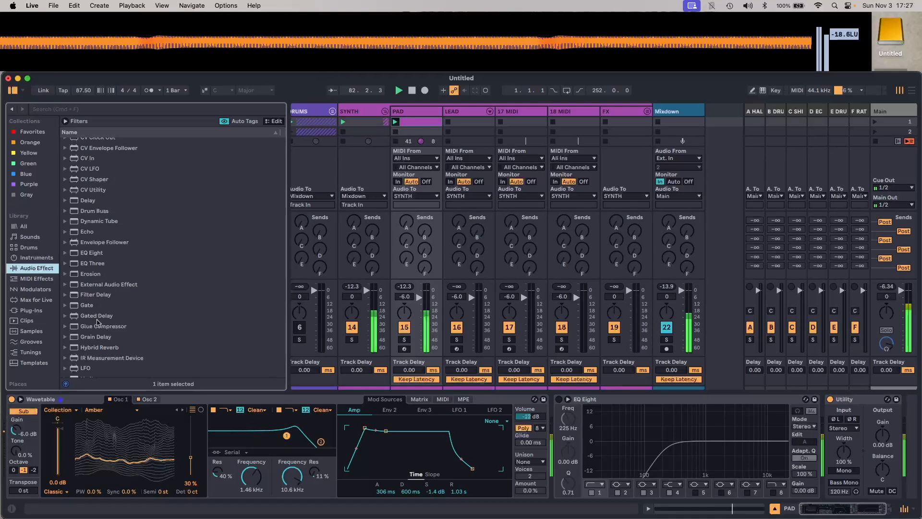
scroll(104, 331, "up", 4)
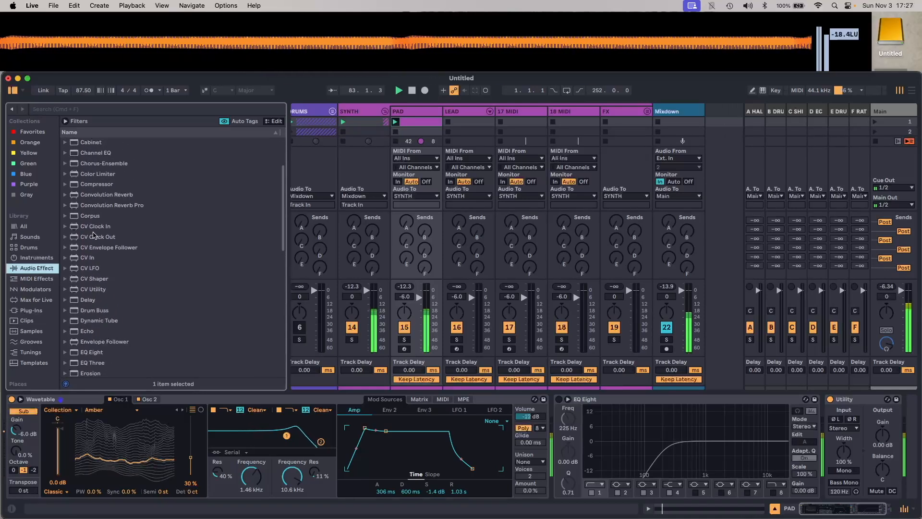
scroll(91, 250, "down", 9)
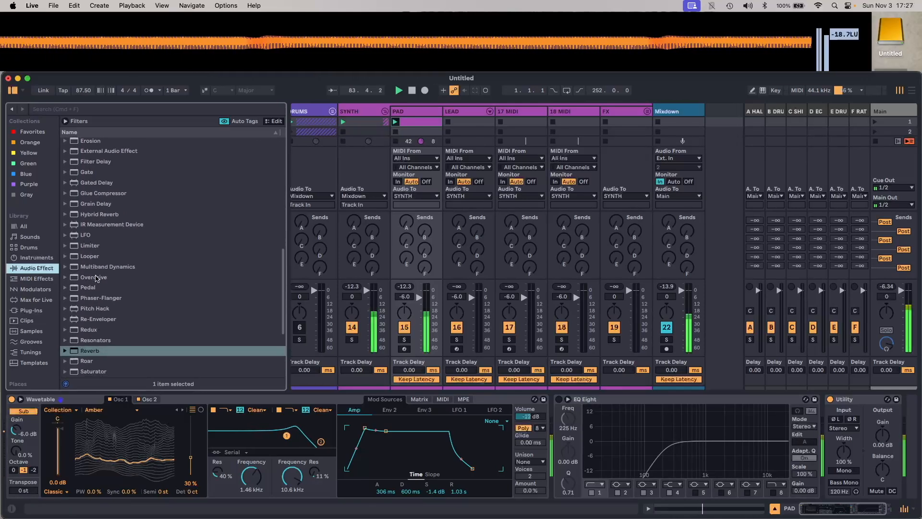
scroll(104, 330, "down", 4)
scroll(100, 240, "up", 2)
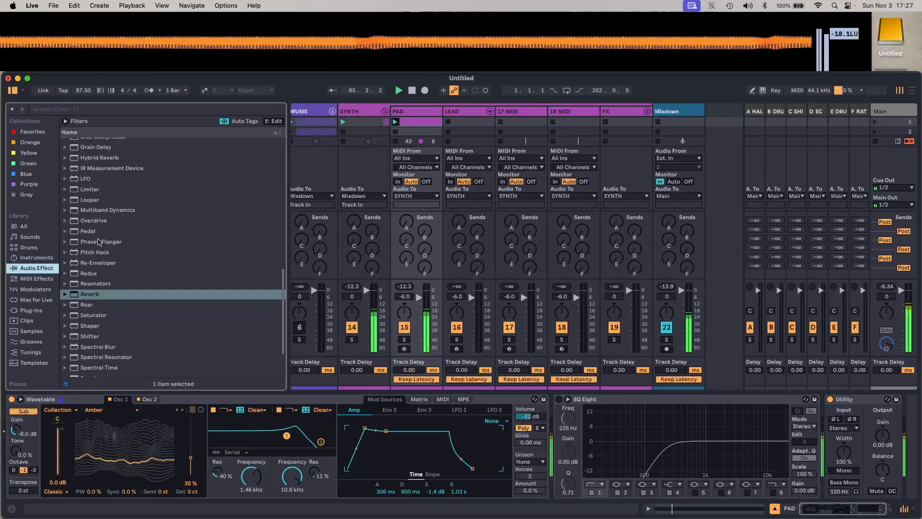
left_click(99, 242)
left_click_drag(541, 430, 552, 427)
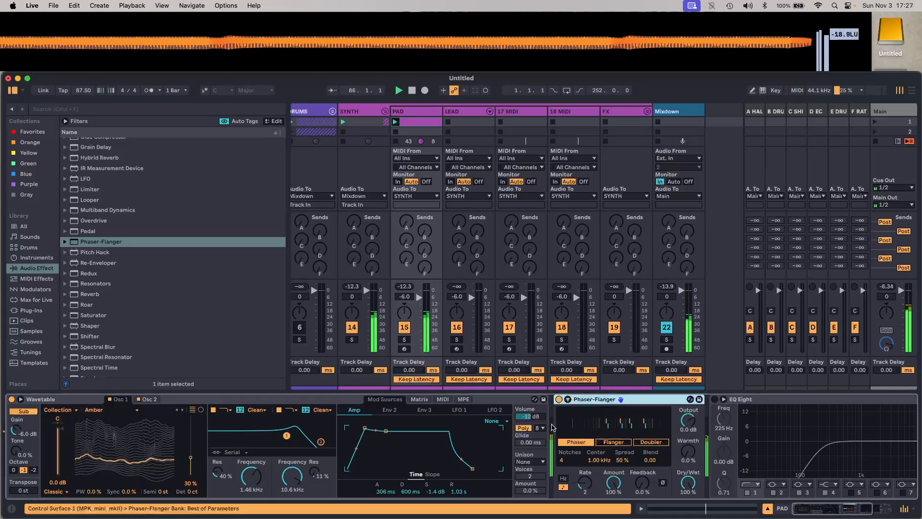
Switch the Phaser-Flanger to Flanger mode with a Triangle Analog LFO waveform and a duty cycle of 61%.
left_click(614, 442)
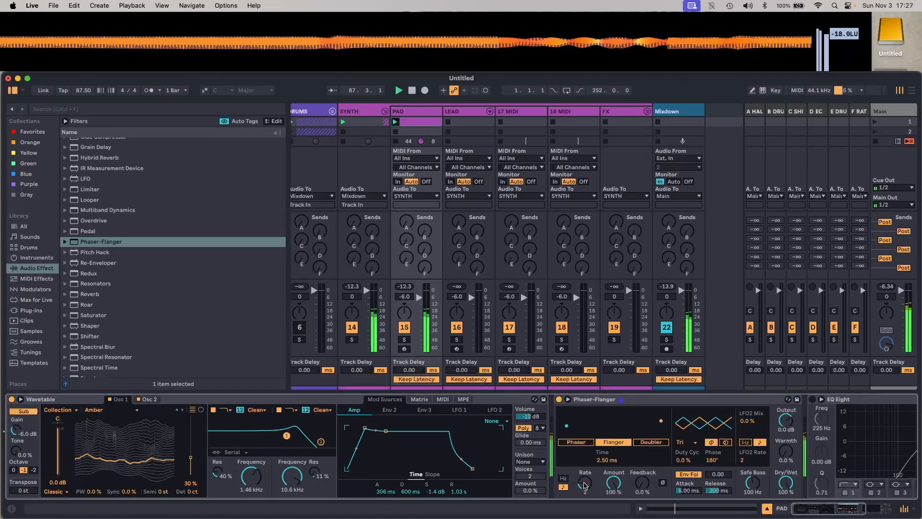
left_click(686, 441)
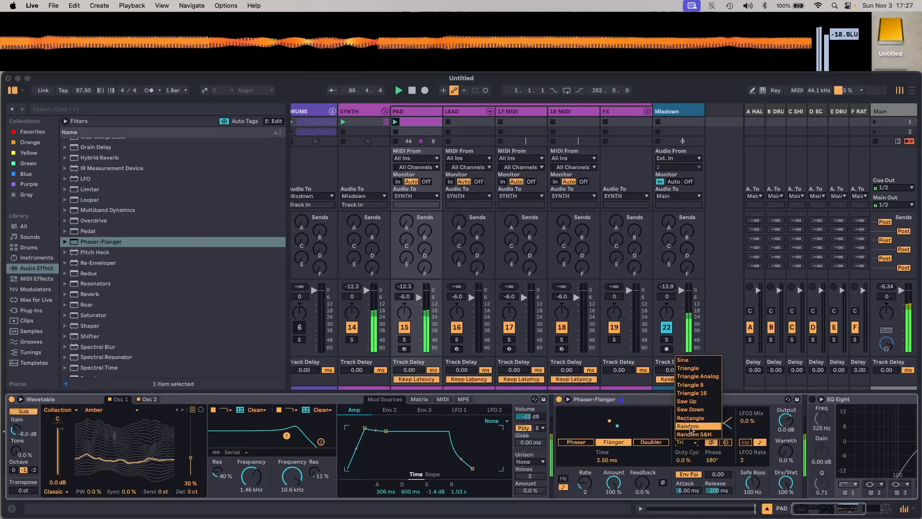
left_click(690, 426)
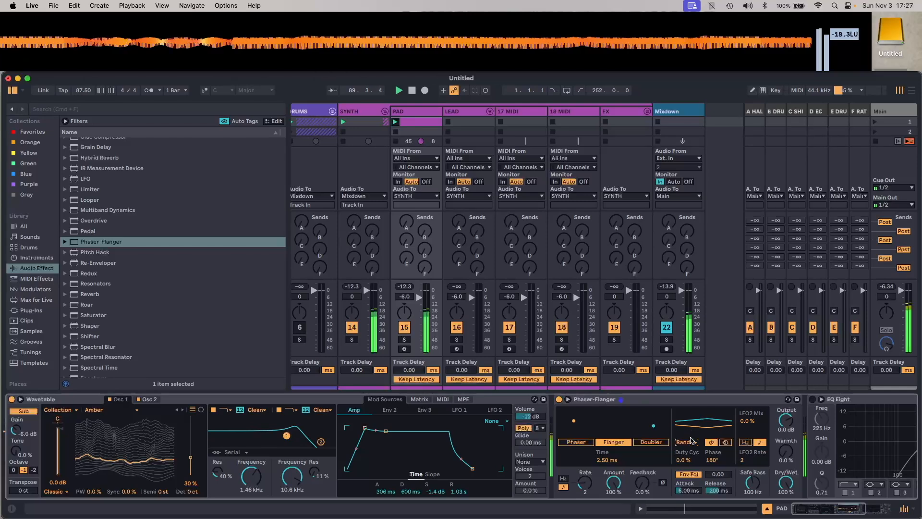
left_click(691, 440)
left_click(696, 378)
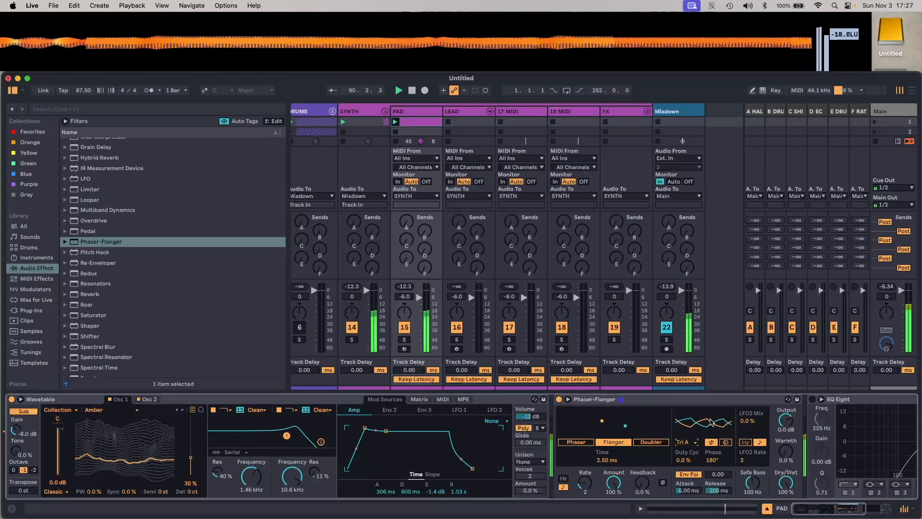
left_click_drag(683, 460, 683, 428)
Add a second Phaser-Flanger after the first in Doubler mode, with rate 1/64, amount 15% and inverted feedback at 39%.
left_click_drag(104, 243, 810, 423)
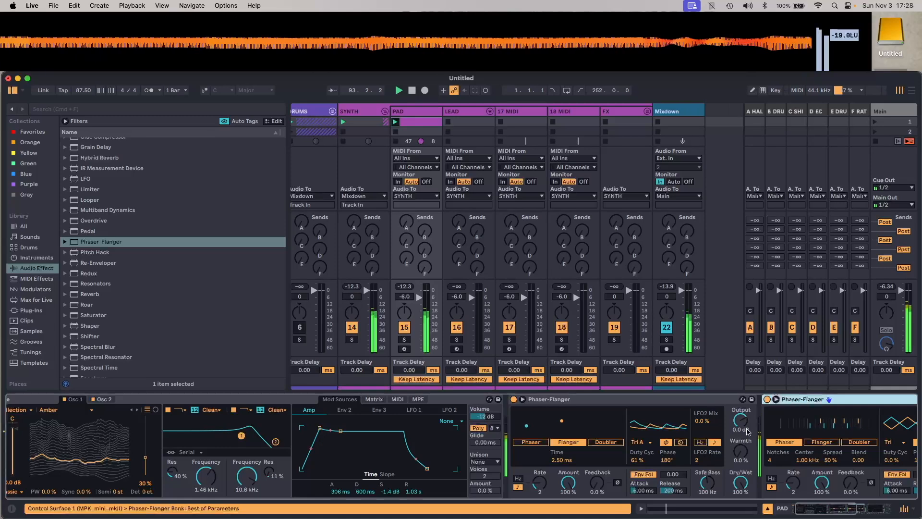
left_click(594, 442)
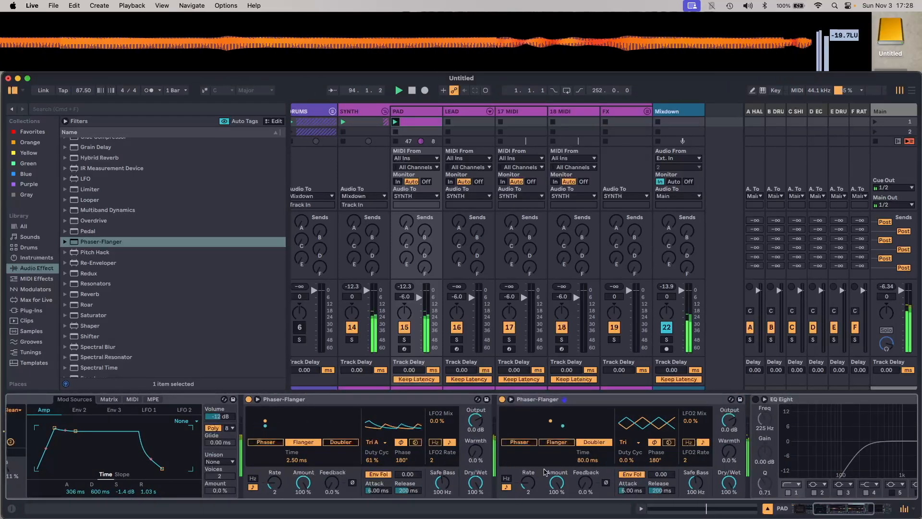
left_click_drag(523, 485, 556, 518)
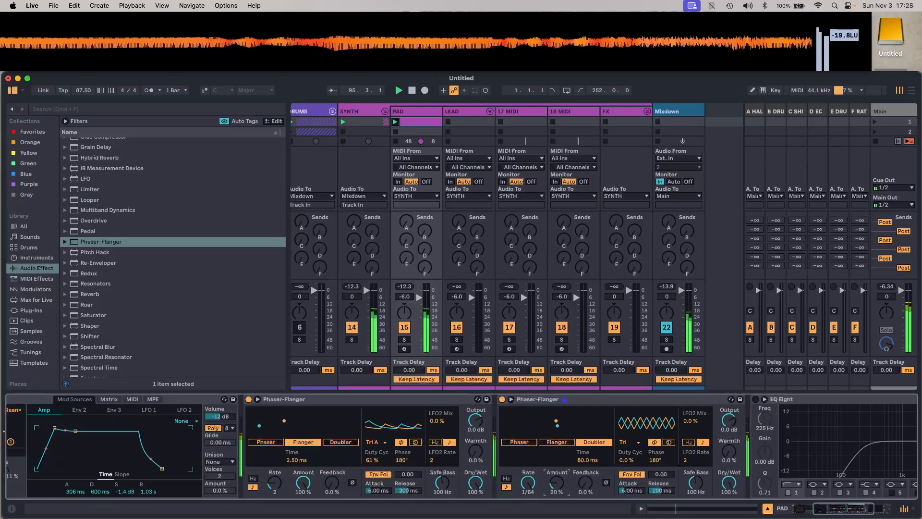
left_click_drag(588, 486, 588, 479)
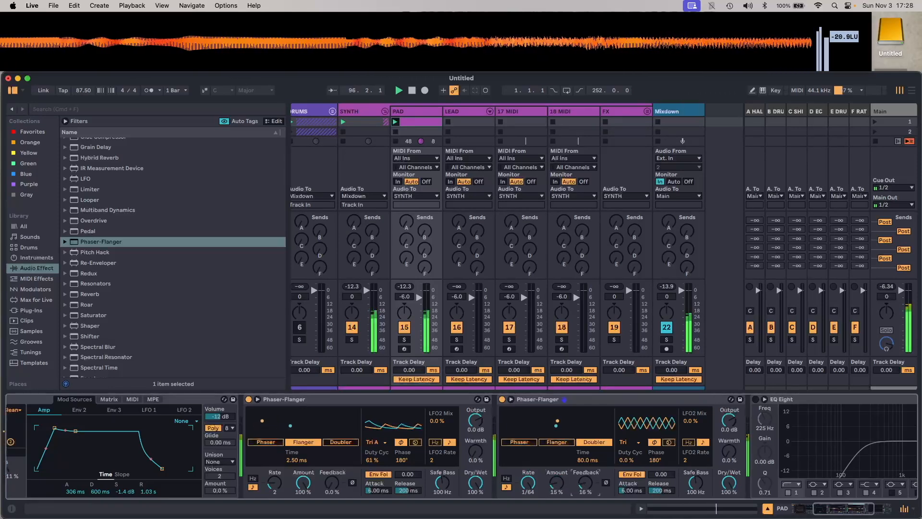
left_click(606, 482)
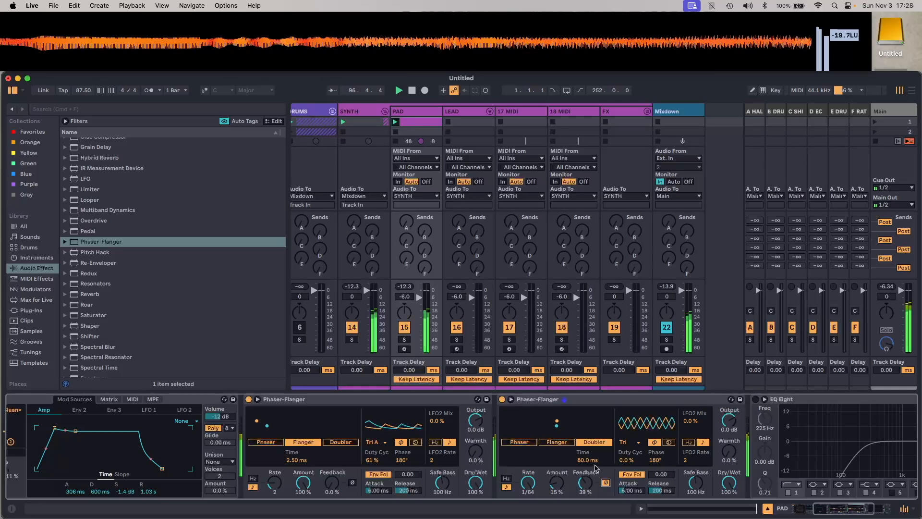
Give the second Phaser-Flanger's LFO a Random waveform, Spin mode and a duty cycle of -23%, and turn off its envelope follower.
left_click(634, 446)
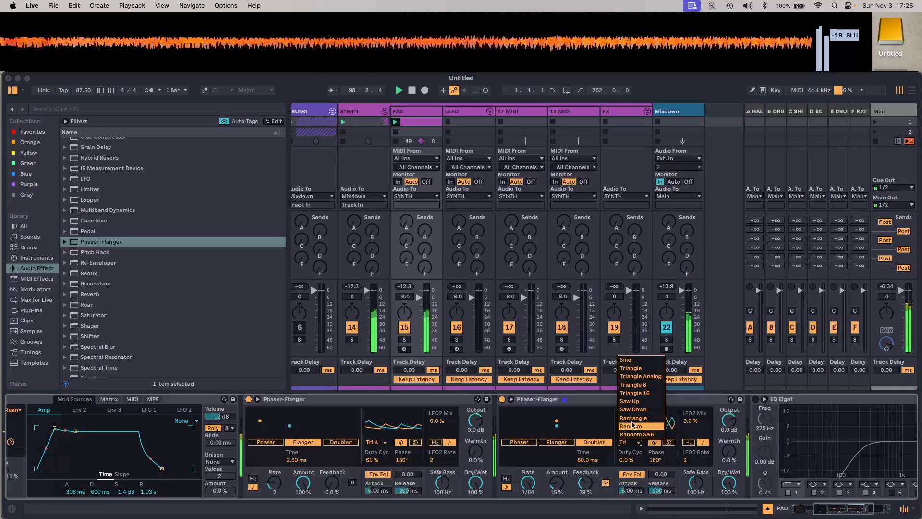
left_click(634, 431)
left_click(669, 442)
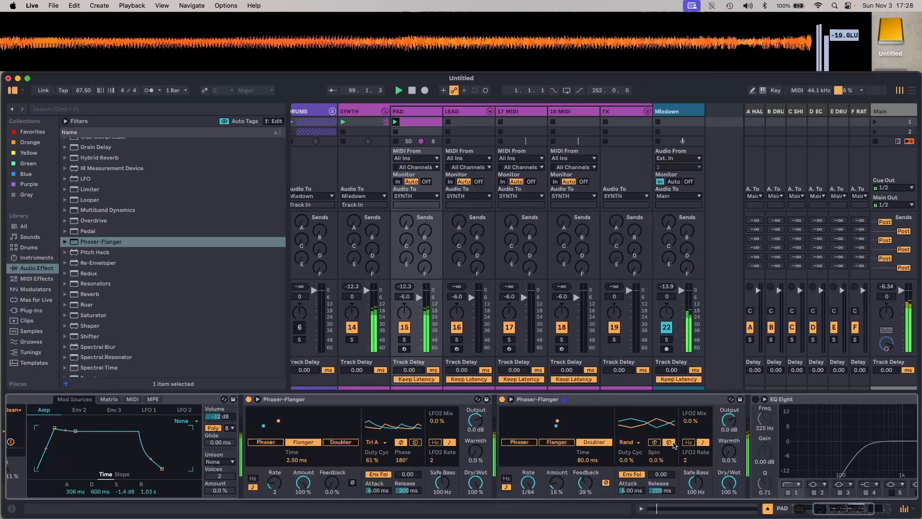
left_click_drag(643, 463, 643, 468)
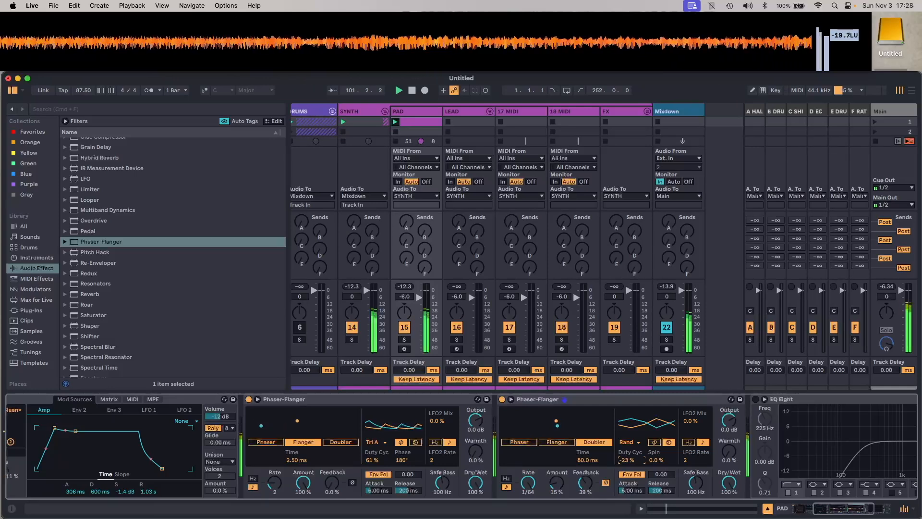
left_click(641, 474)
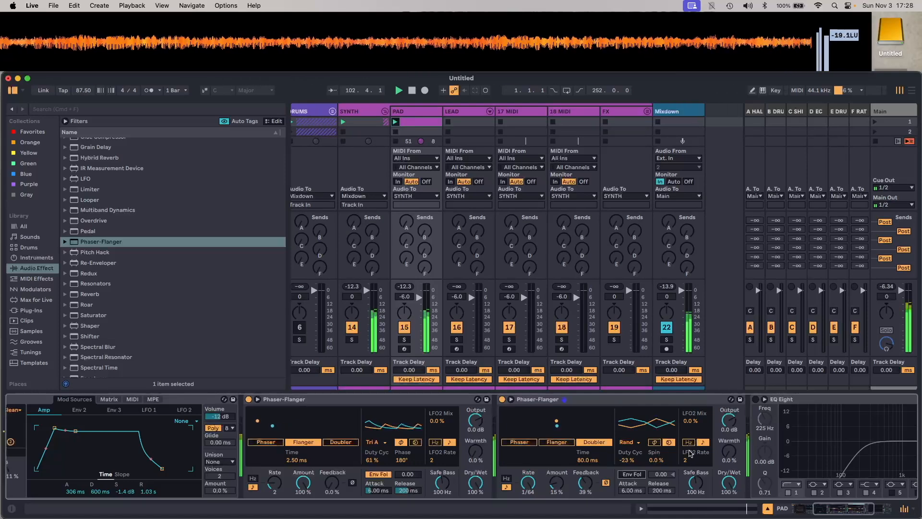
Set the second Phaser-Flanger's LFO2 Mix to 95%.
left_click(691, 421)
left_click_drag(692, 420, 692, 374)
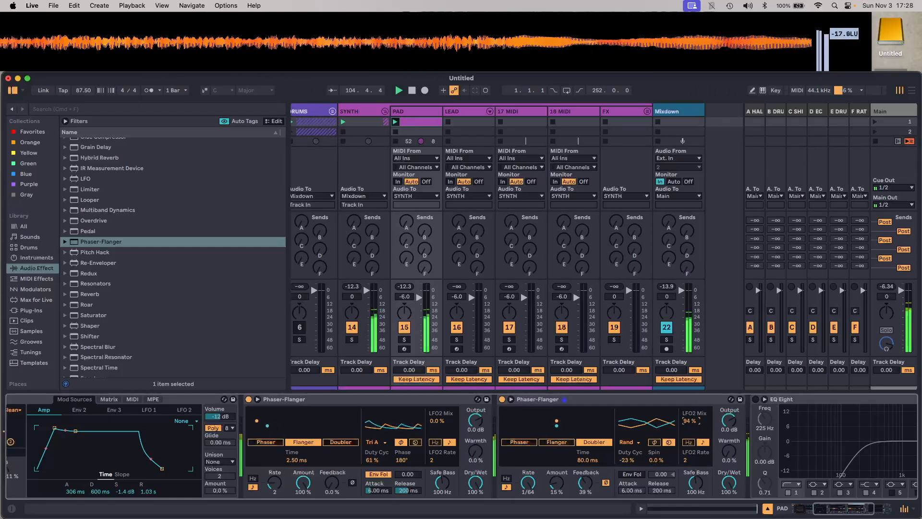
left_click_drag(691, 421, 692, 420)
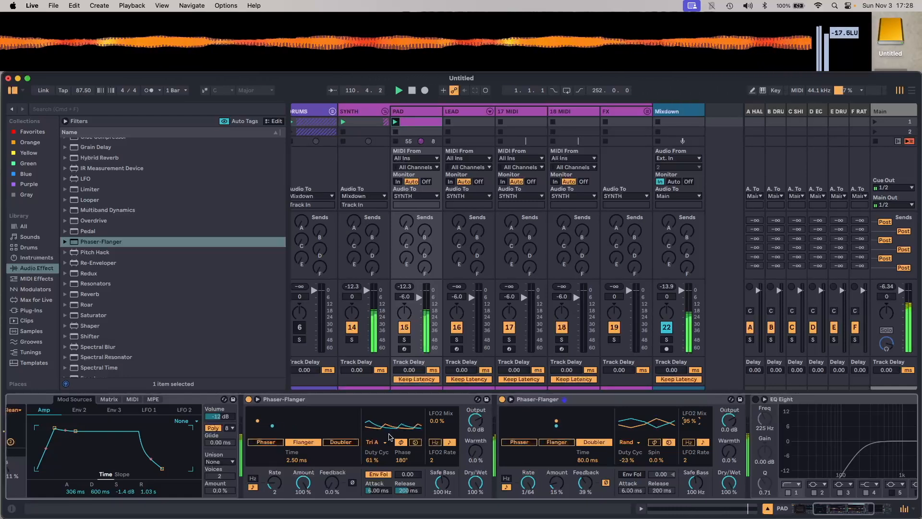
Switch the first Phaser-Flanger's rate to free-running at 1.49 Hz, with amount 71% and inverted feedback at 48%.
left_click_drag(309, 487, 309, 493)
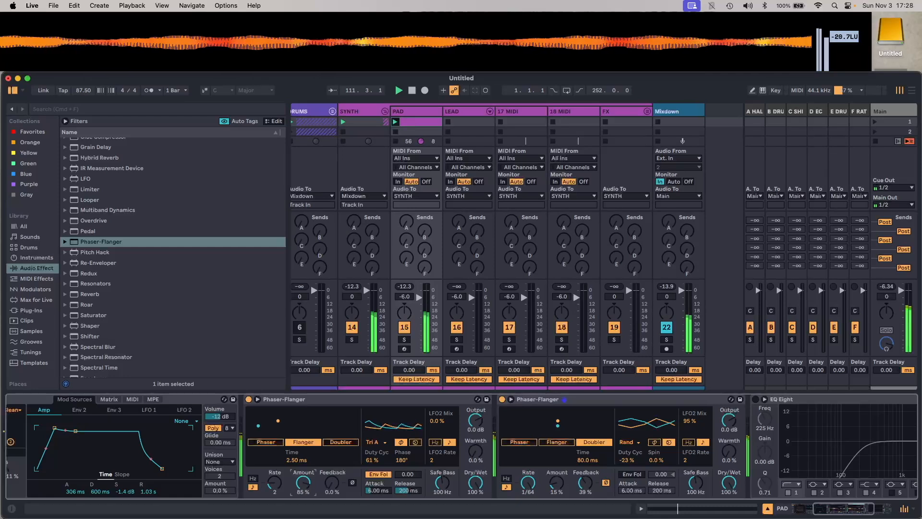
left_click(252, 478)
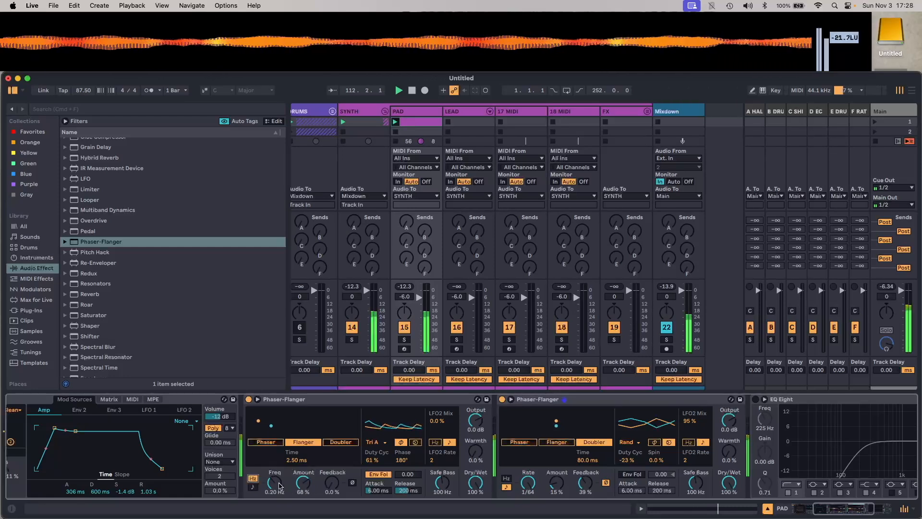
left_click_drag(274, 483, 338, 460)
left_click(306, 484)
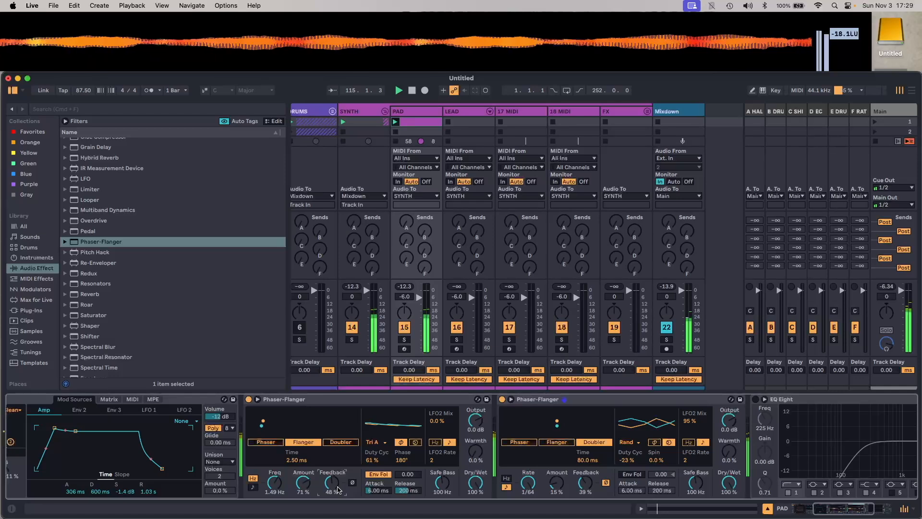
left_click(352, 483)
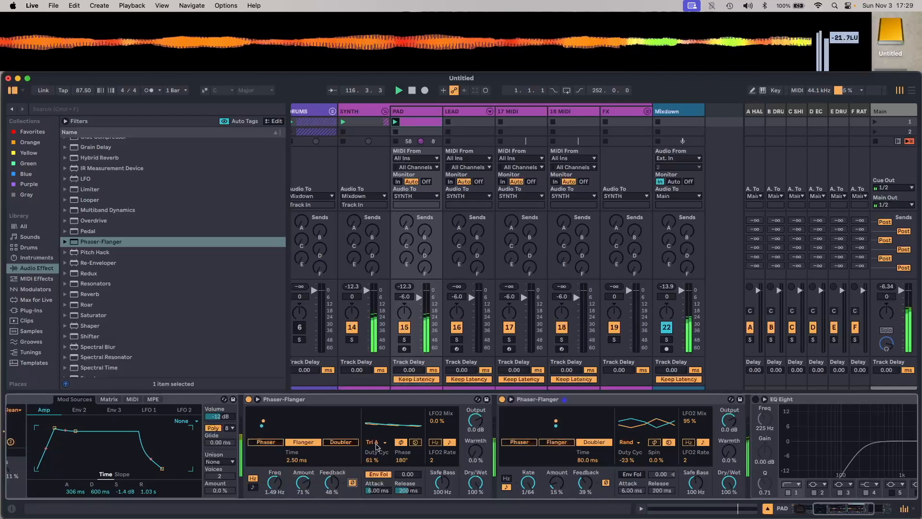
Set the first Phaser-Flanger's LFO duty cycle to 52% and switch its stereo mode to Spin at 1.2%.
left_click(379, 460)
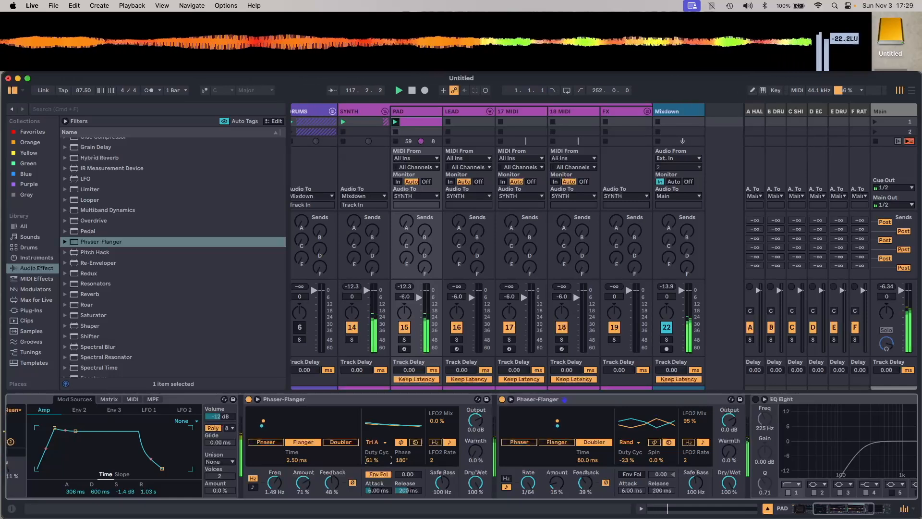
left_click_drag(379, 460, 379, 462)
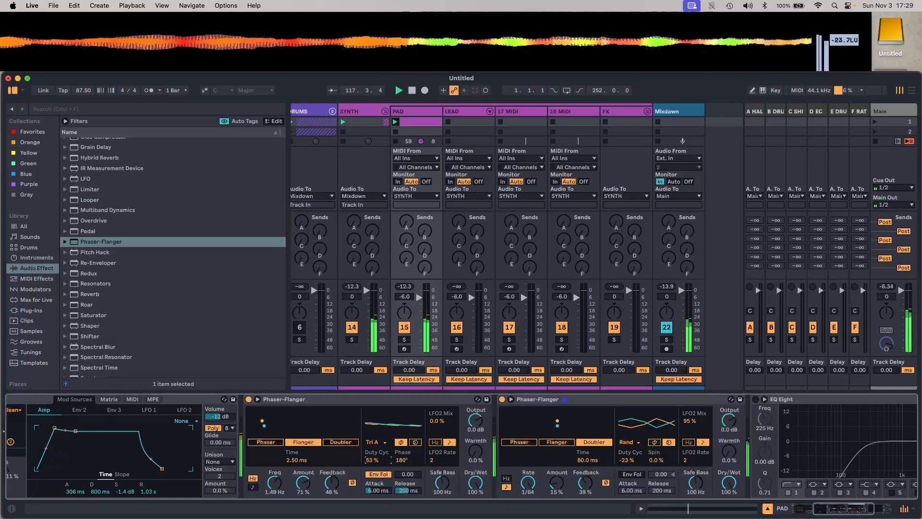
left_click(415, 442)
left_click_drag(411, 458, 411, 455)
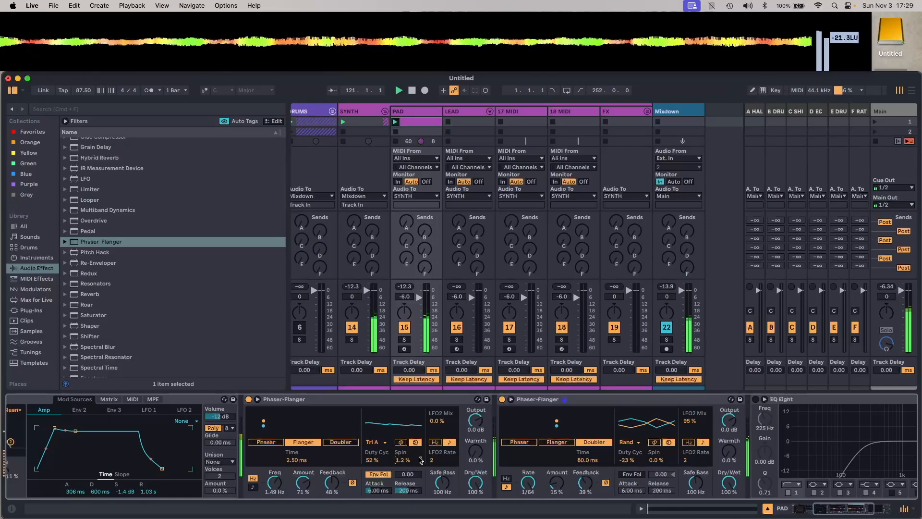
Set the first Phaser-Flanger's LFO2 to 0.12 Hz with a 51% mix, and reduce the effect's Dry/Wet to 34%.
left_click(435, 442)
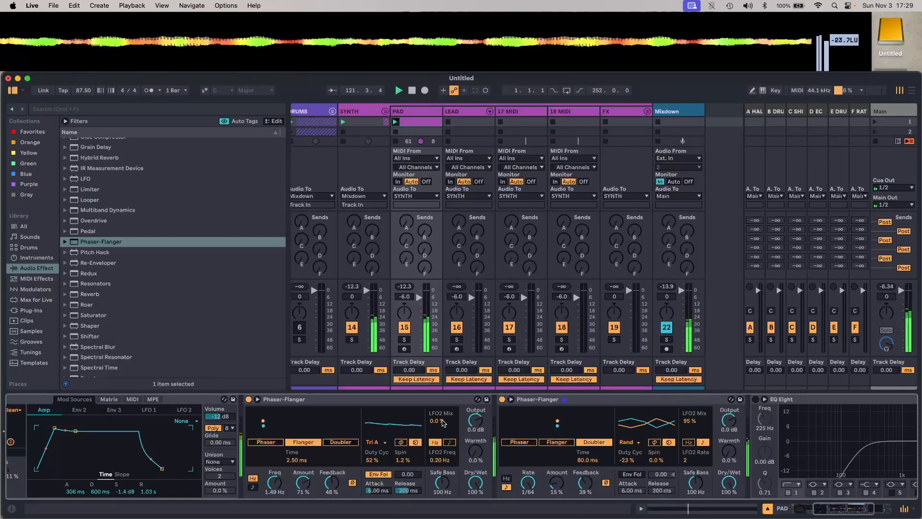
left_click_drag(442, 423, 442, 407)
mouse_move(444, 461)
left_mouse_down()
mouse_move(444, 476)
mouse_move(442, 460)
left_mouse_up()
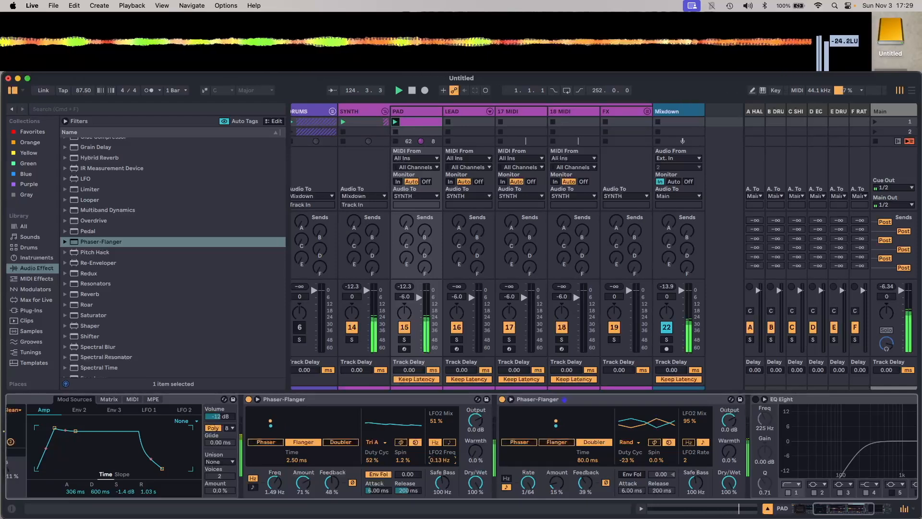
left_click_drag(443, 460, 475, 505)
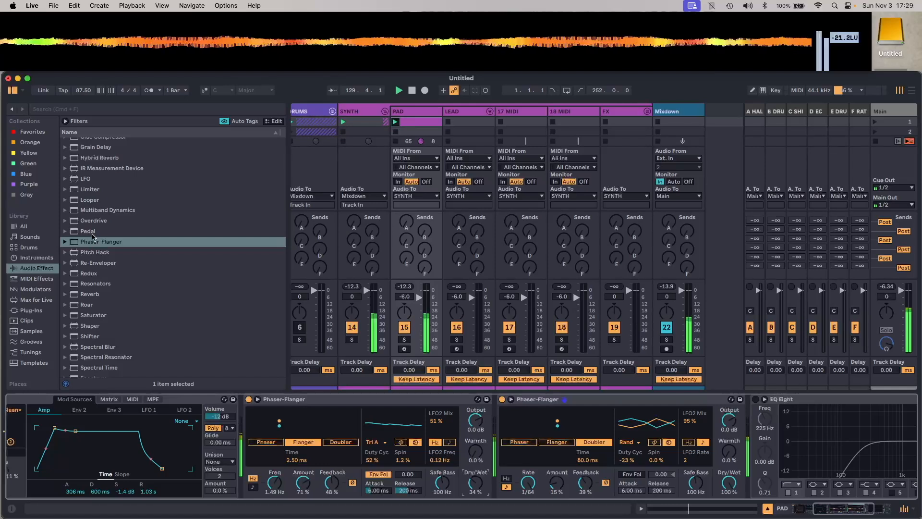
Insert a Filter Delay audio effect between the second Phaser-Flanger and EQ Eight.
scroll(97, 212, "up", 8)
scroll(92, 259, "down", 4)
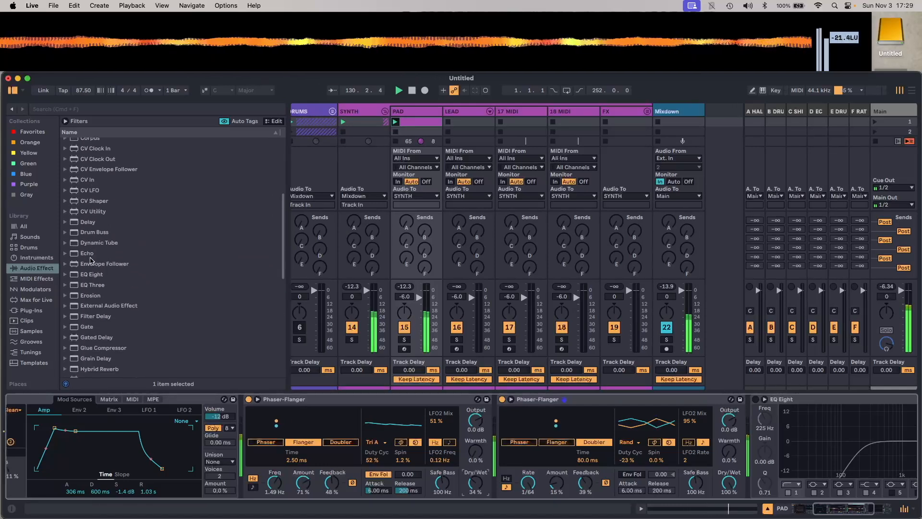
left_click(97, 318)
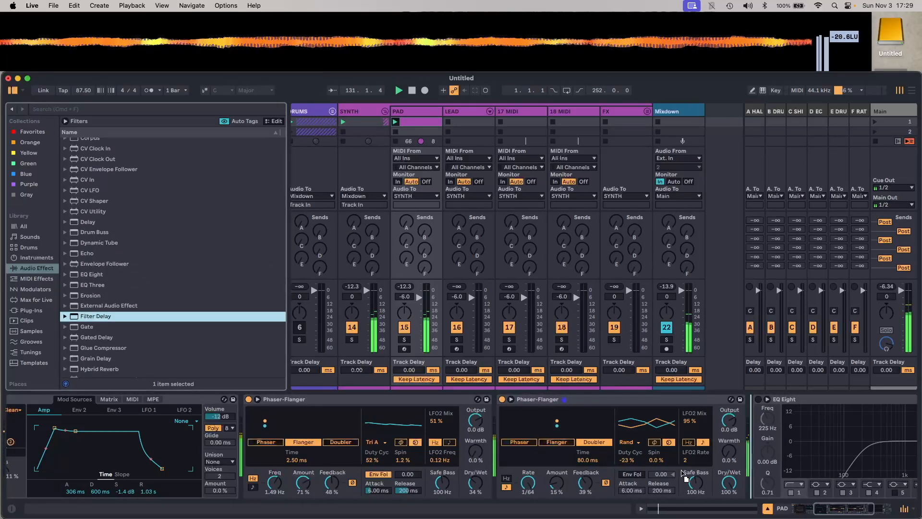
key("Return")
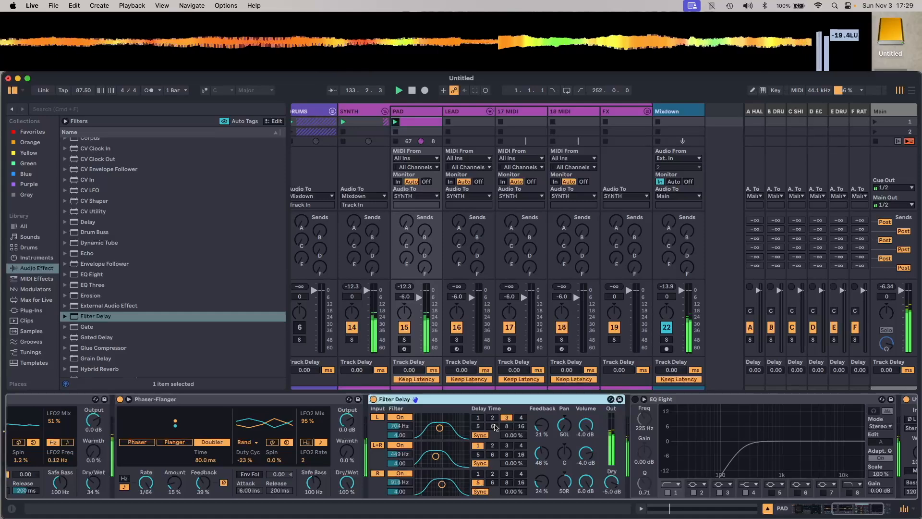
Set the Filter Delay's L, L+R and R delay times to 2, 4 and 3, and filter frequencies to 378 Hz, 1.81 kHz and 4.74 kHz.
left_click(492, 417)
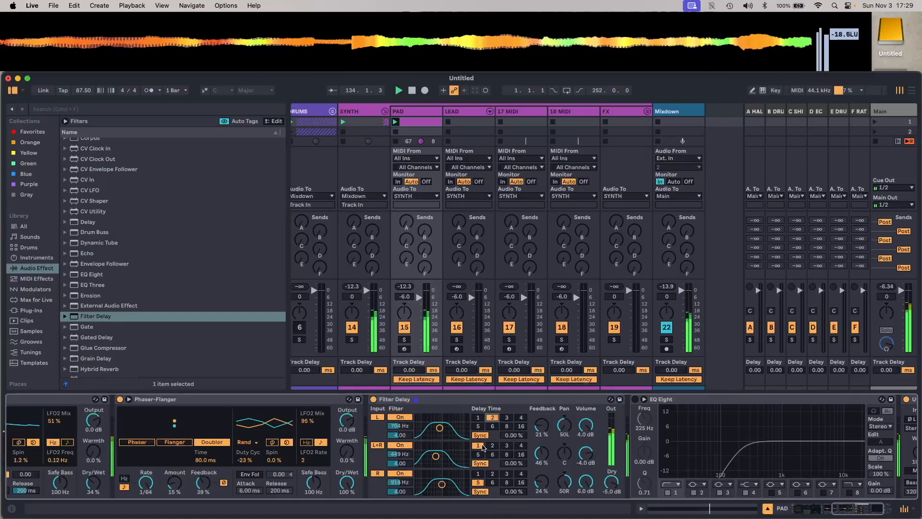
left_click(506, 446)
left_click(520, 446)
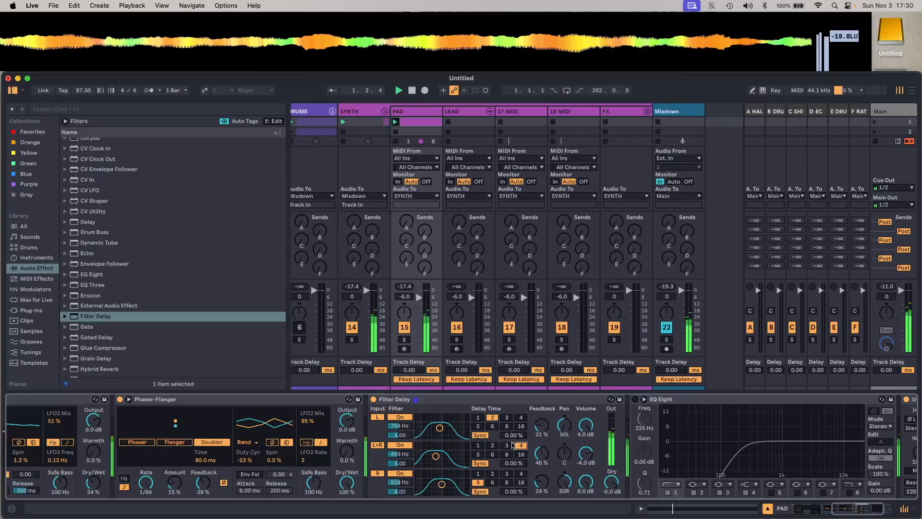
left_click(506, 474)
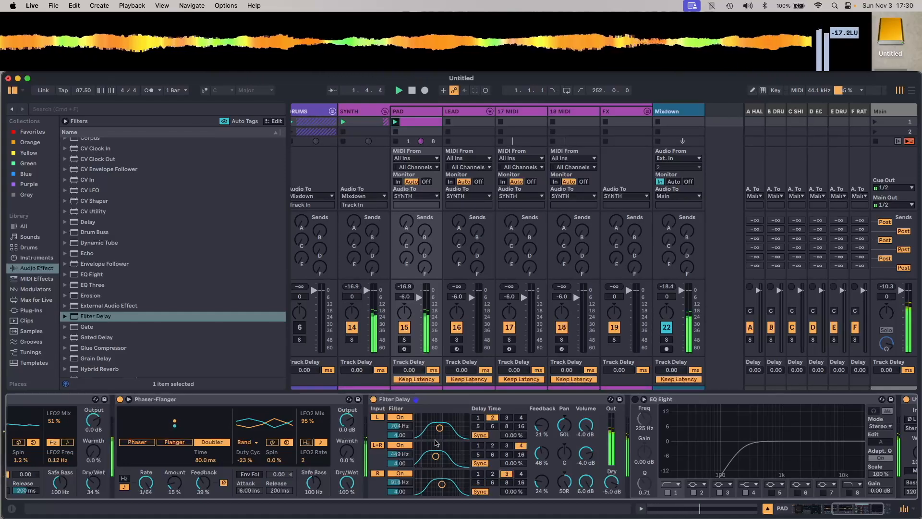
mouse_move(409, 429)
left_mouse_down()
mouse_move(409, 449)
mouse_move(408, 438)
mouse_move(399, 451)
mouse_move(399, 443)
left_mouse_up()
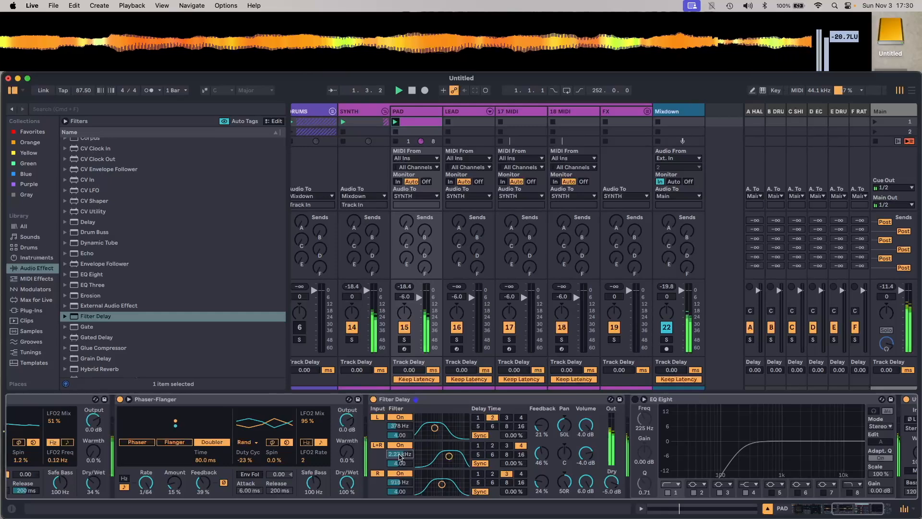
left_click_drag(399, 457, 399, 497)
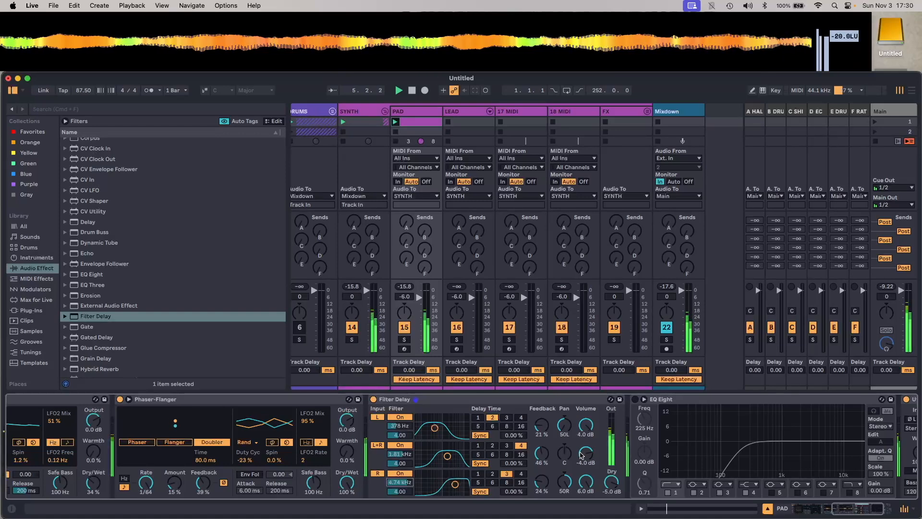
Insert a Reverb audio effect between Filter Delay and EQ Eight.
scroll(111, 286, "down", 5)
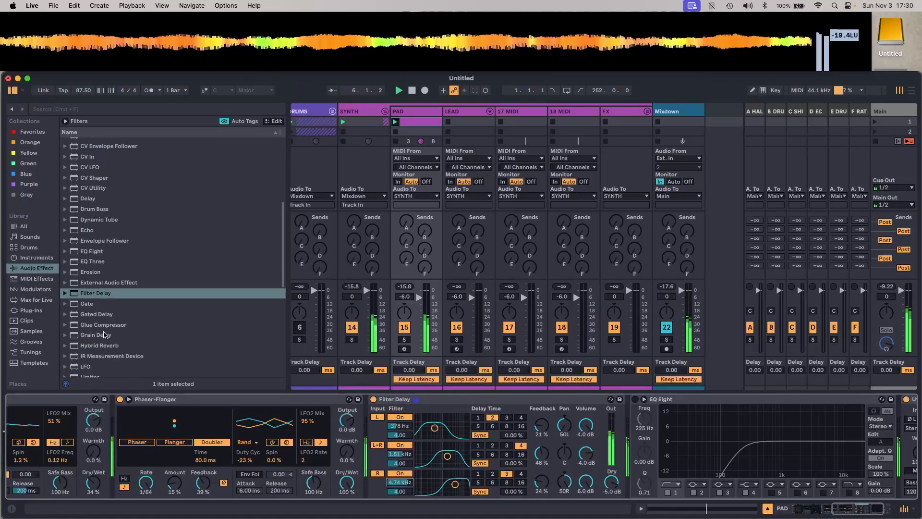
scroll(101, 267, "down", 3)
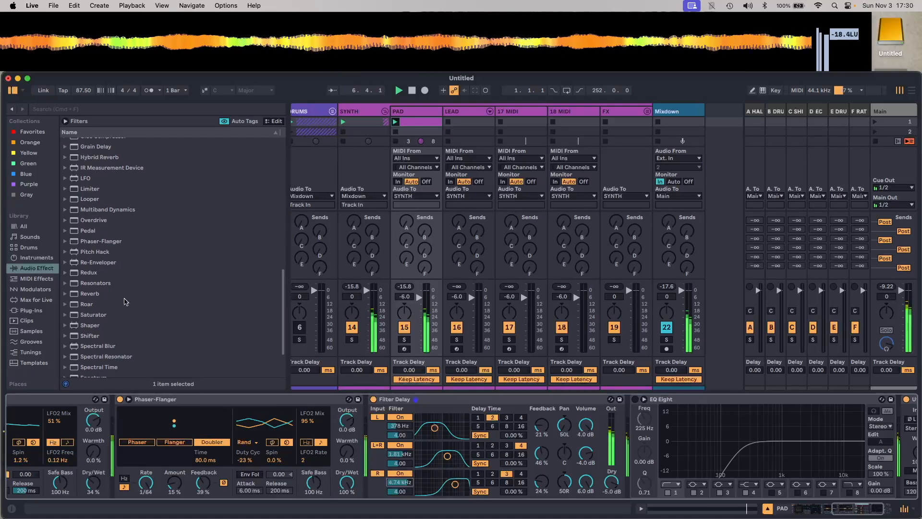
left_click_drag(94, 294, 629, 416)
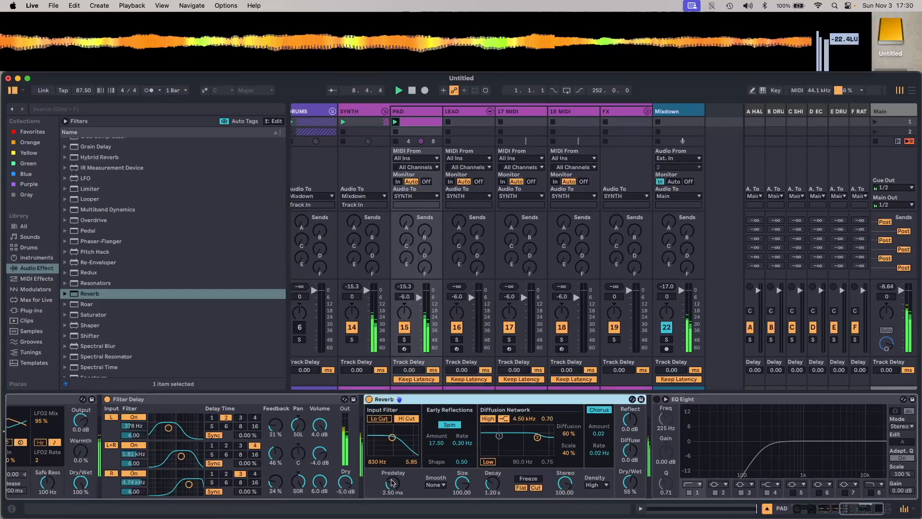
Enable the Reverb's low diffusion filter at 185 Hz, and set decay to 14.1 s and diffusion to 39%.
left_click_drag(520, 460, 520, 451)
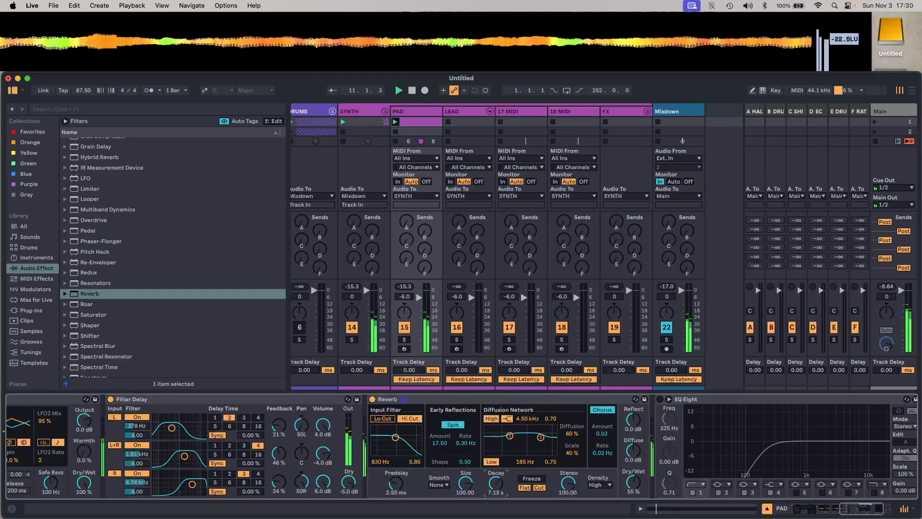
left_click_drag(495, 484, 495, 476)
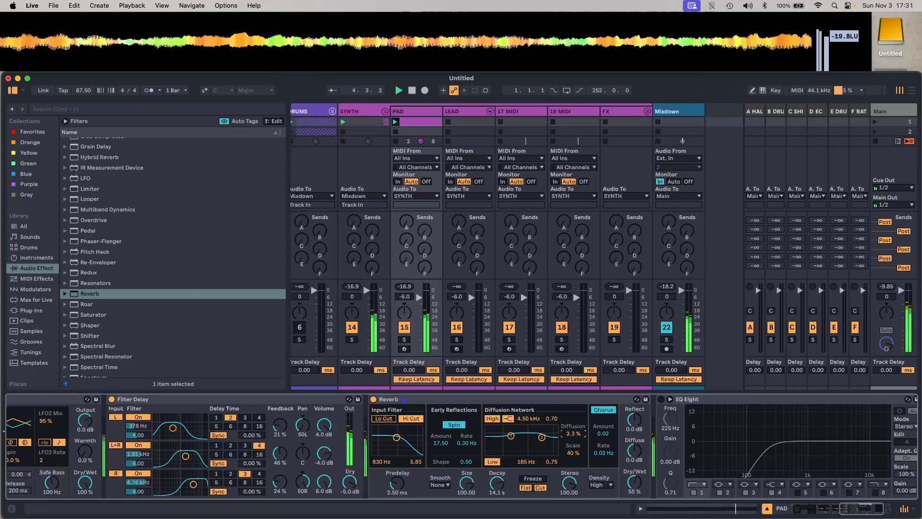
left_click_drag(573, 433, 573, 413)
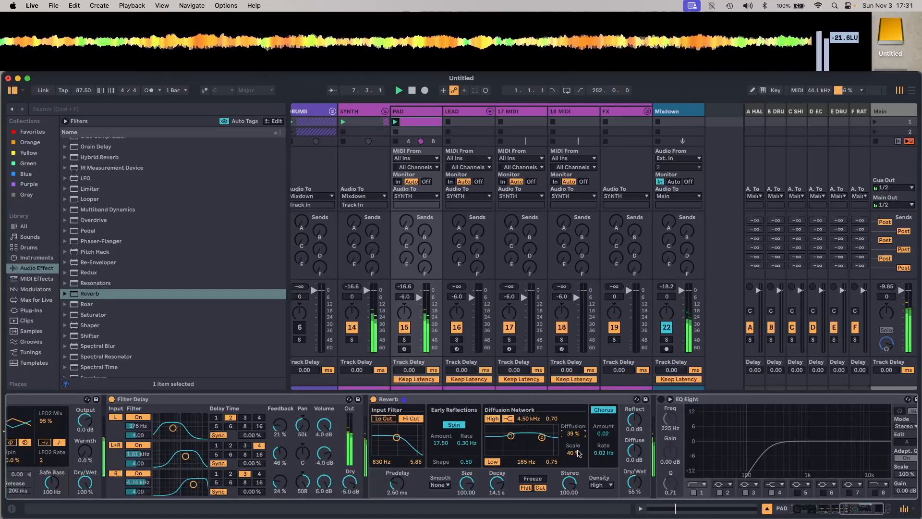
Set the Reverb's density to Low and its Dry/Wet to 50%.
left_click(600, 484)
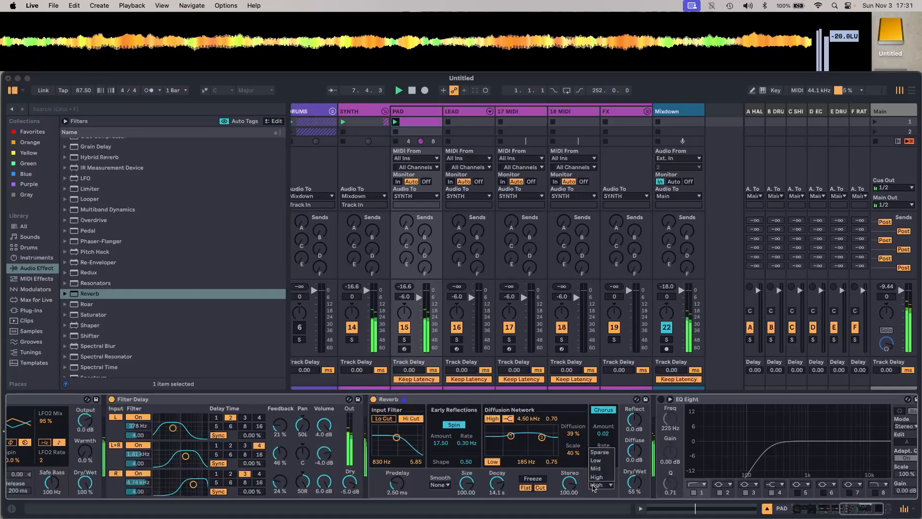
left_click(600, 460)
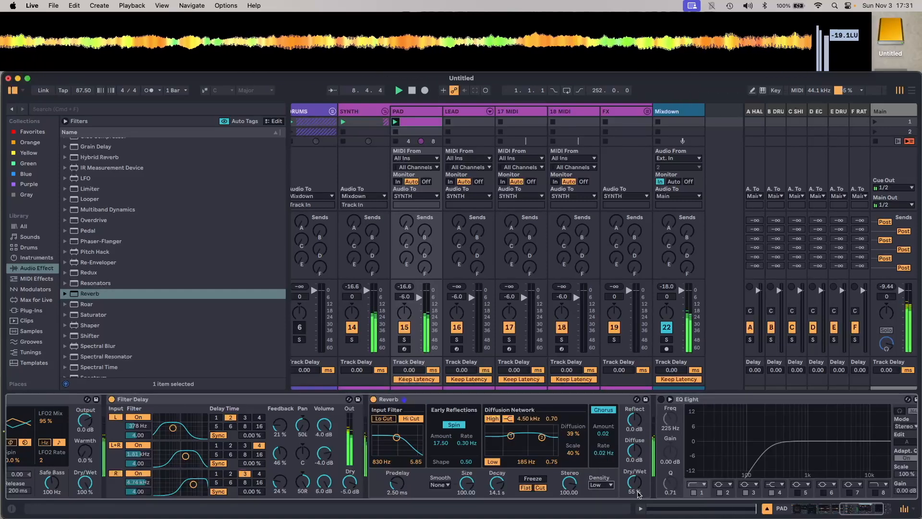
left_click_drag(637, 483, 637, 485)
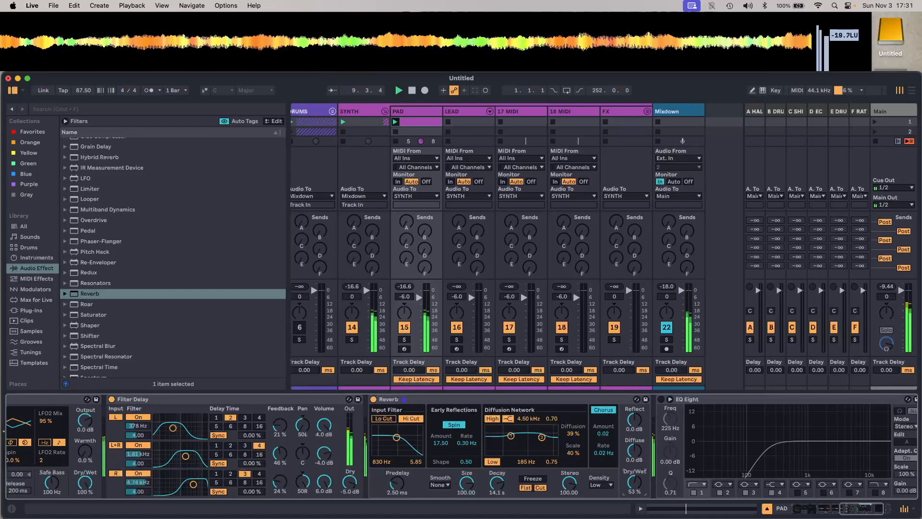
left_click_drag(637, 485, 639, 487)
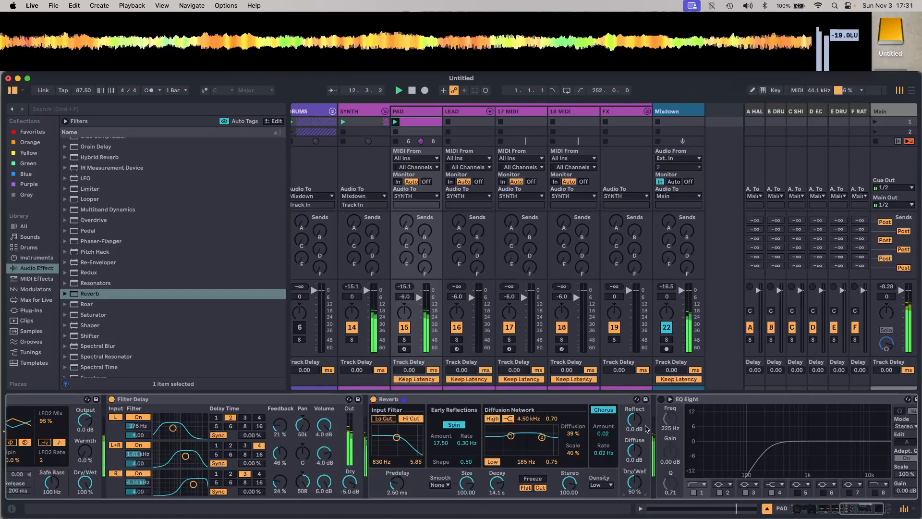
Turn on EQ Eight, lower its low cut to just under 100 Hz, and boost band 3 by 5.08 dB at 1.11 kHz with Q 1.29.
left_click(661, 399)
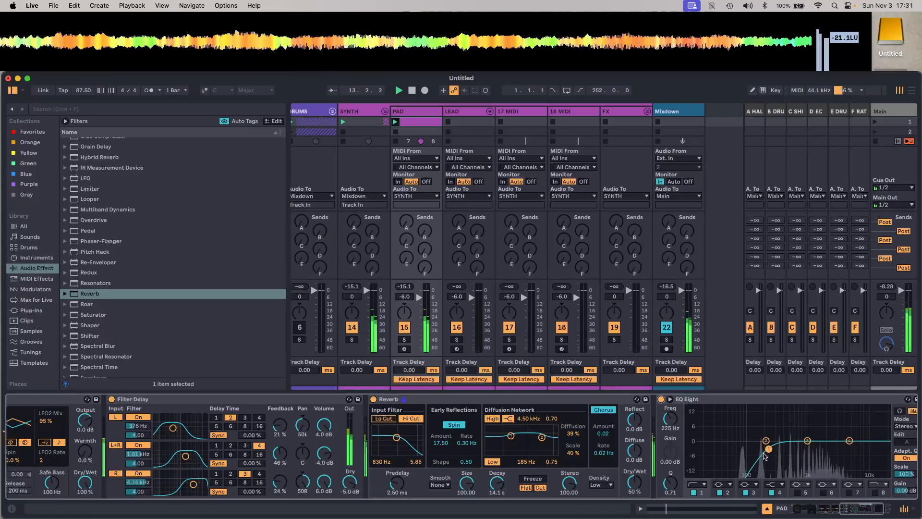
left_click_drag(675, 423, 675, 434)
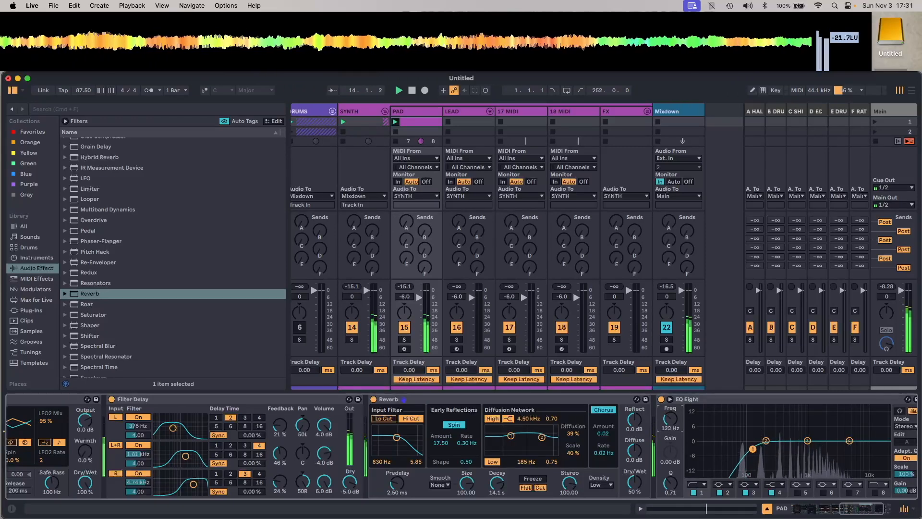
left_click_drag(807, 442, 810, 429)
left_click_drag(671, 483, 671, 478)
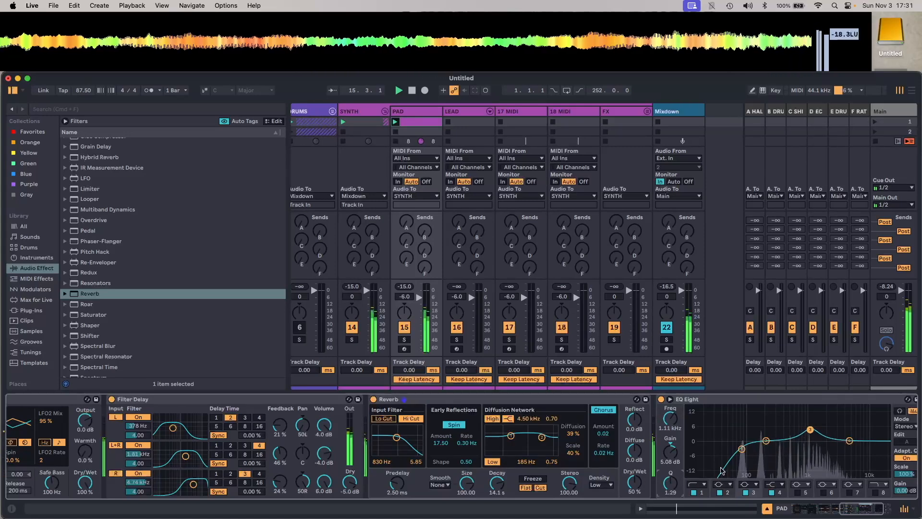
Raise EQ Eight's high shelf by about 3 dB and set band 3 to 2.85 dB at 1.14 kHz with Q 1.05.
left_click_drag(810, 430, 833, 429)
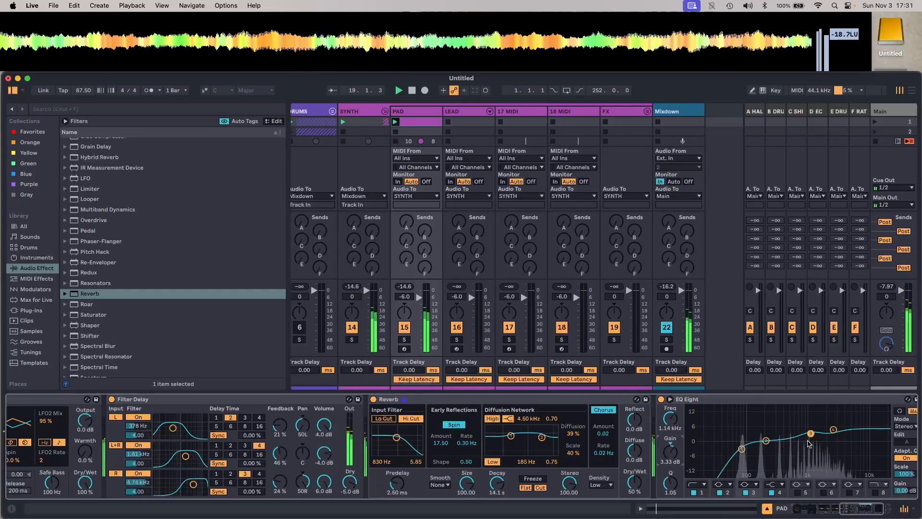
left_click(834, 431)
left_click(810, 434)
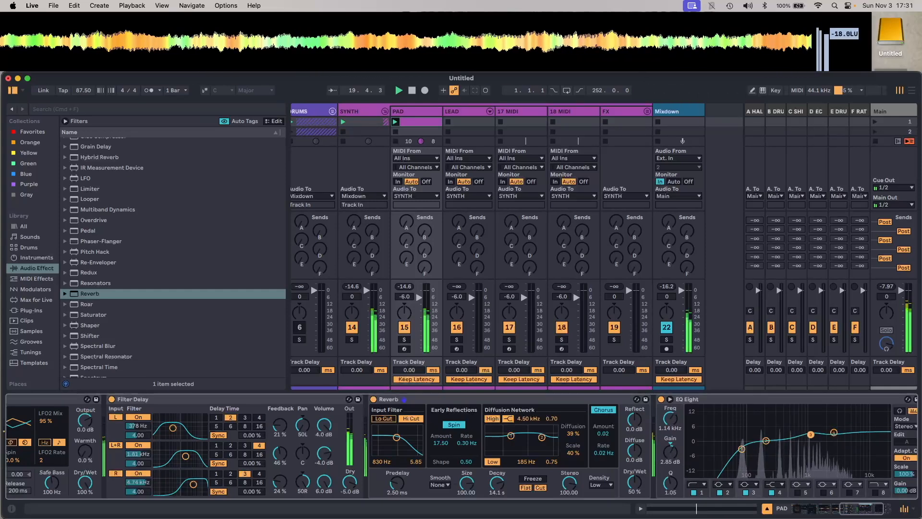
Boost EQ Eight's band 3 to 4.09 dB at 1.14 kHz and raise the high shelf further.
left_click_drag(799, 433, 811, 425)
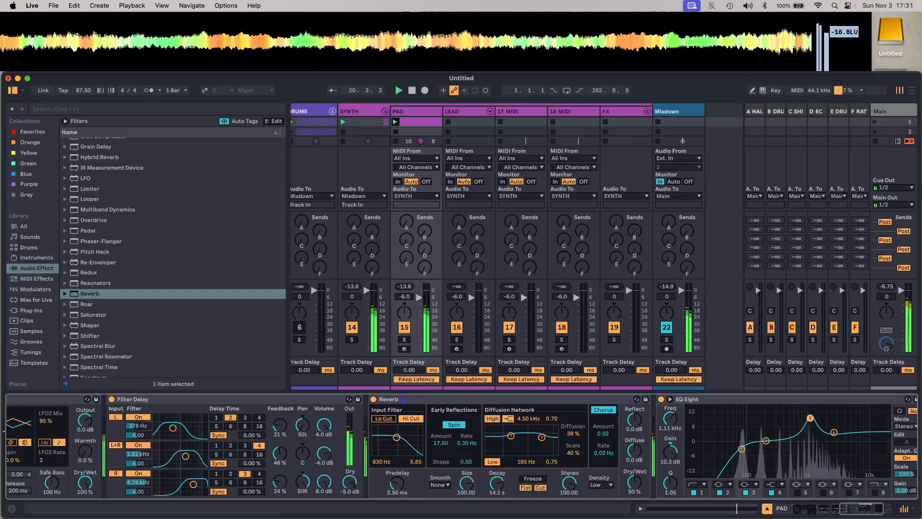
left_click_drag(836, 434, 830, 425)
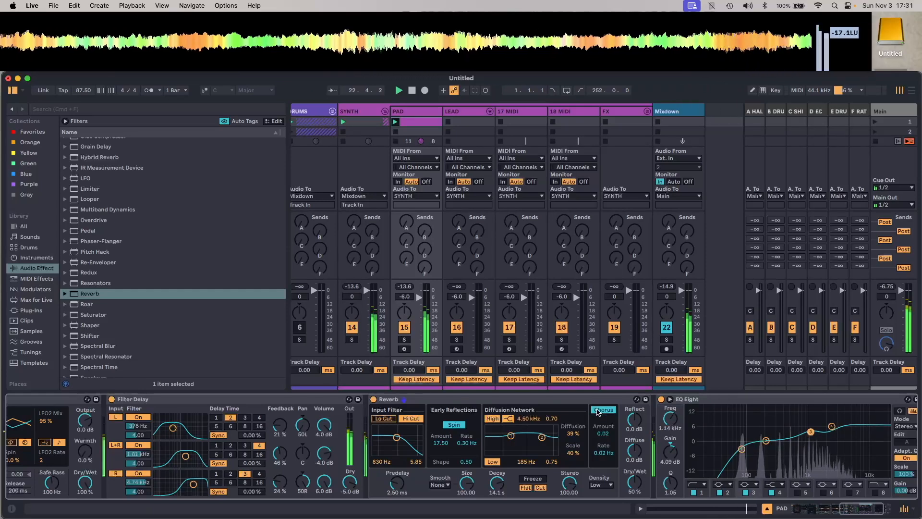
Open the PAD clip in an enlarged note editor and add a copy of the F2 note three semitones higher at G#2.
left_click(417, 124)
left_click(672, 510)
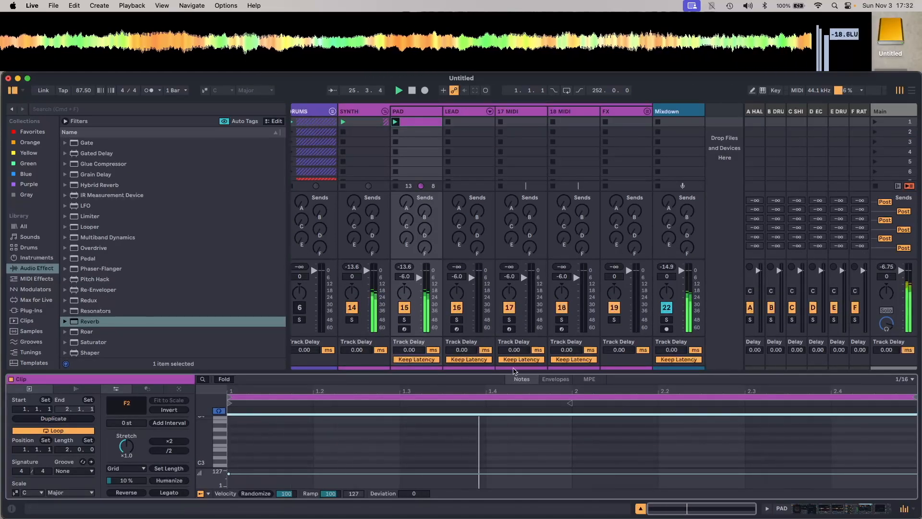
left_click_drag(513, 370, 481, 192)
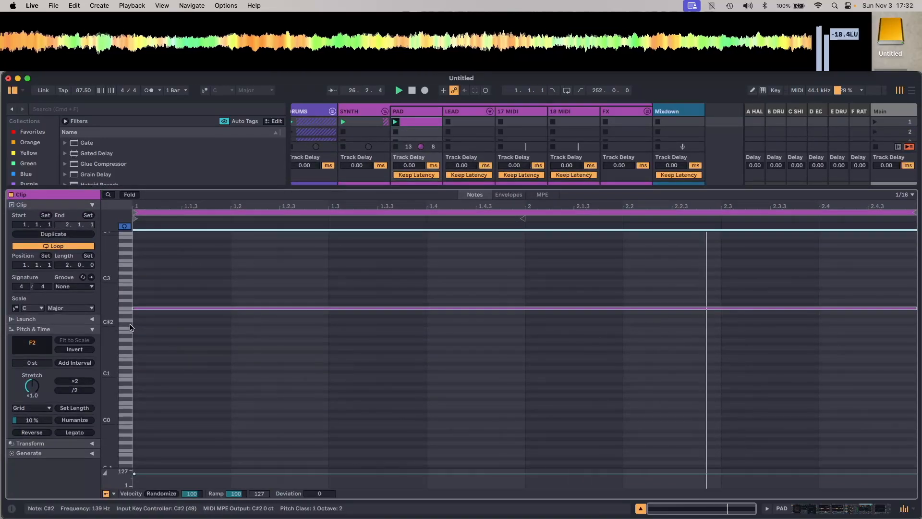
left_click_drag(110, 308, 144, 312)
scroll(168, 354, "up", 4)
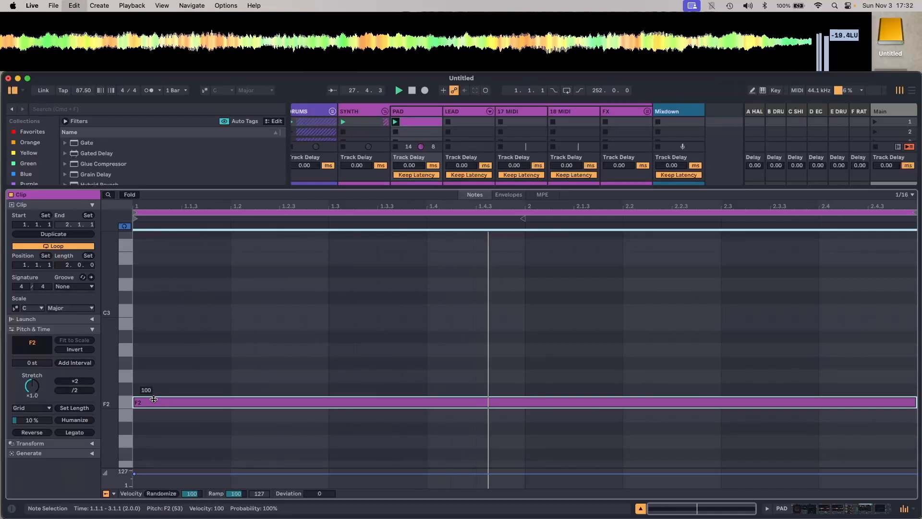
key("super+c")
key("super+v")
key("Up")
key("Up")
key("Up")
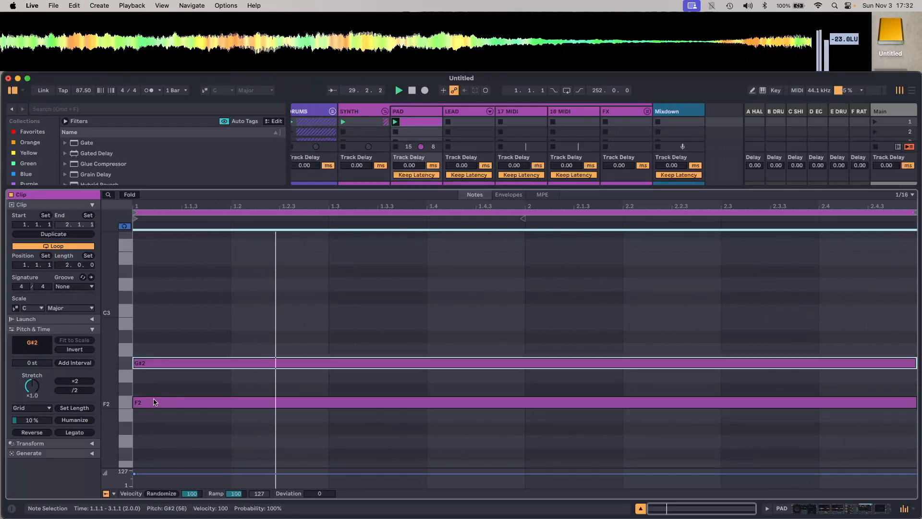
Add another copy of the note at C3 to complete the F2–G#2–C3 chord, and restart playback.
key("super+v")
key("Up")
key("Up")
key("Up")
key("Up")
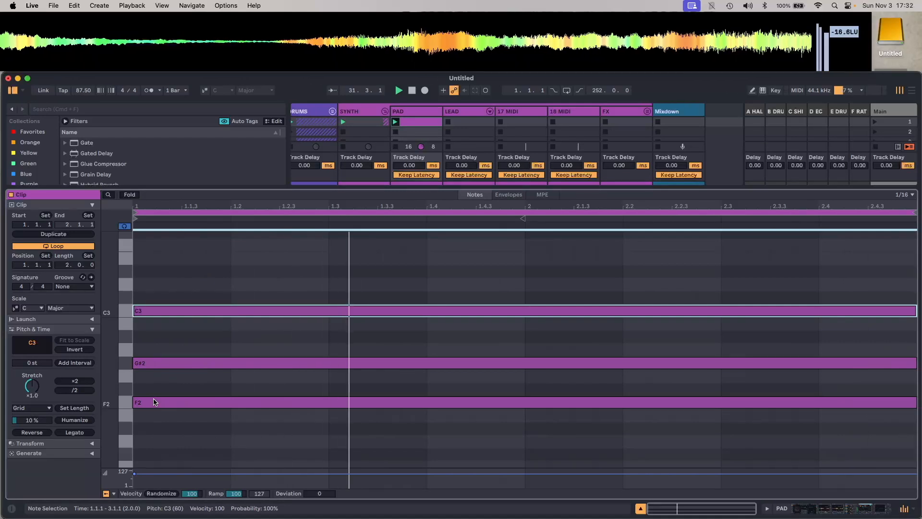
key("space")
key("space")
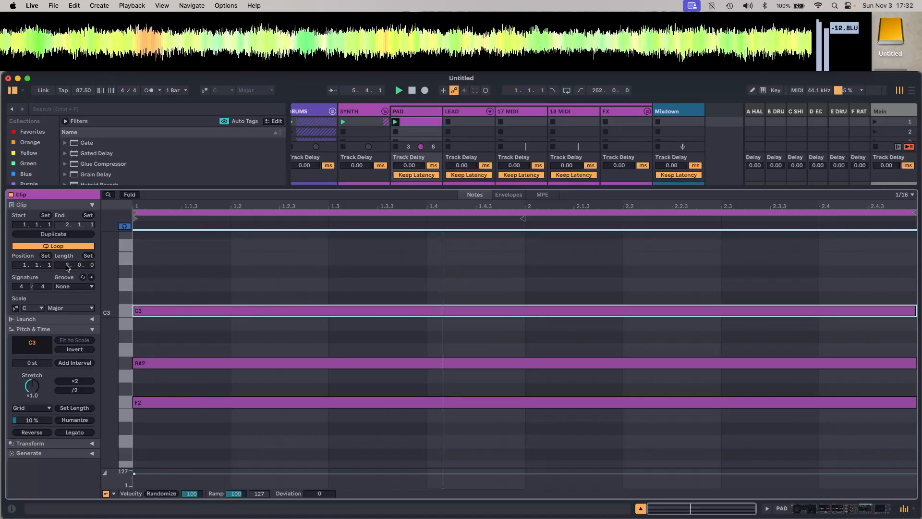
Set the clip's loop length to 8 bars and duplicate the three-note chord three times to fill it.
type("8")
key("Return")
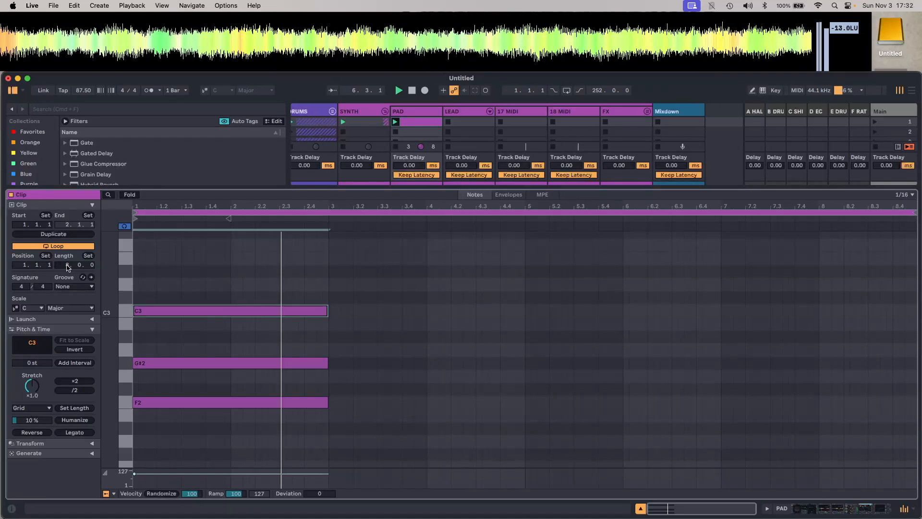
left_click_drag(273, 290, 286, 420)
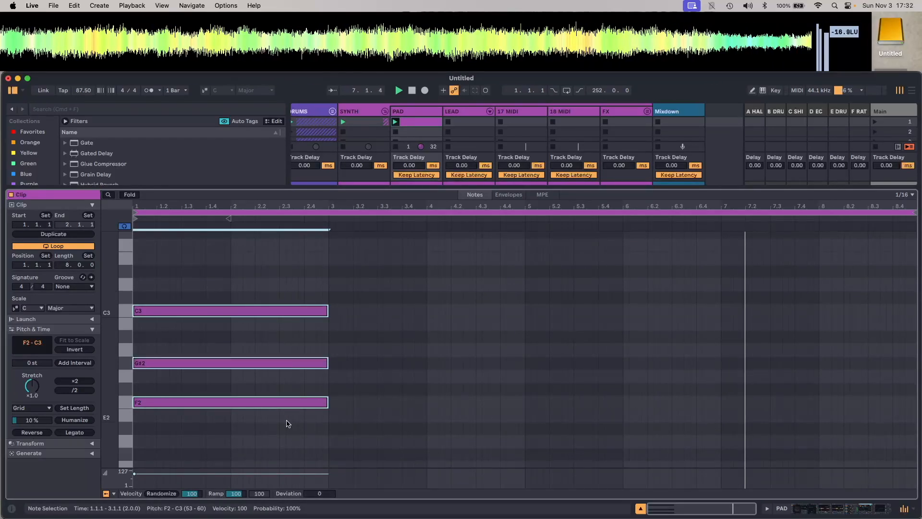
key("super+d")
key("super+d")
key("super+d")
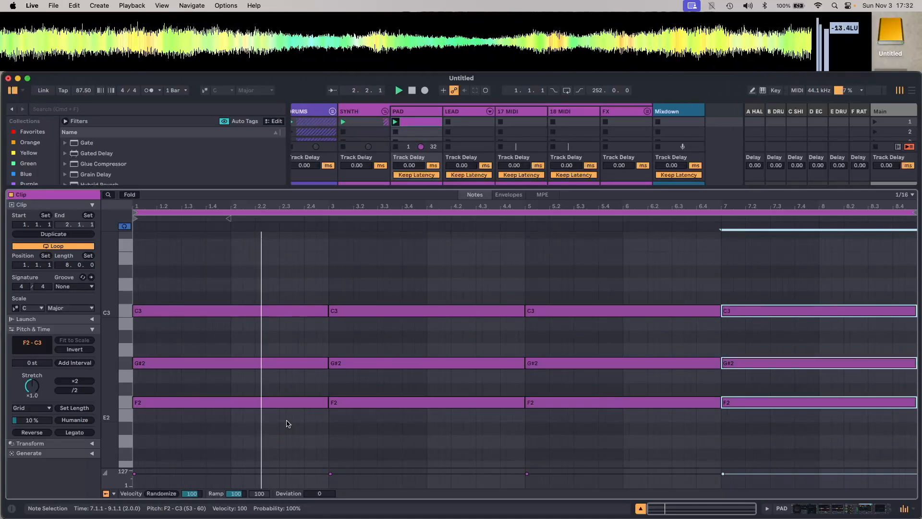
Lower the second chord's middle note to G2 and move the third chord's middle note up to D#3.
left_click(379, 367)
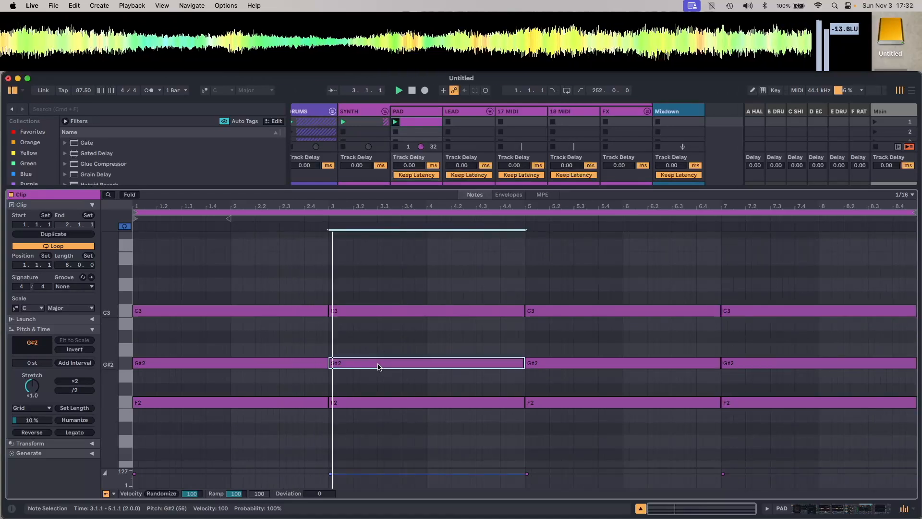
key("Down")
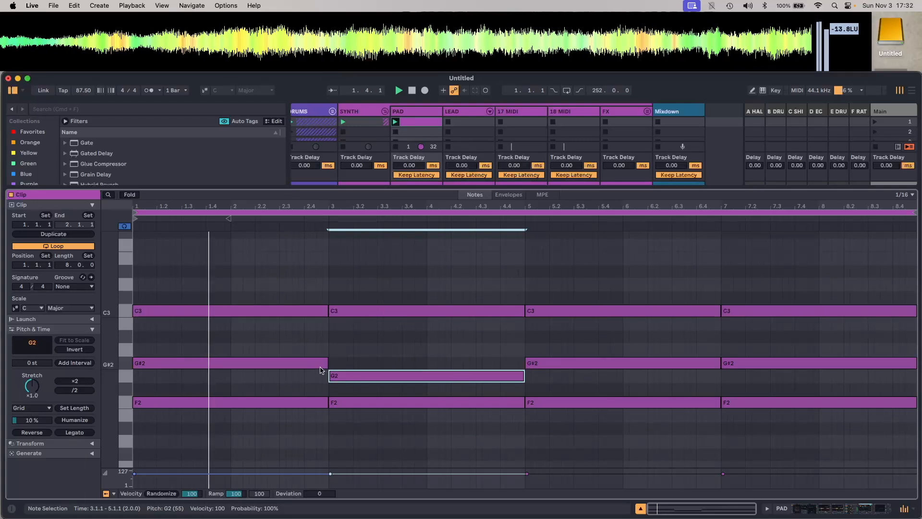
left_click(542, 364)
key("shift+Up")
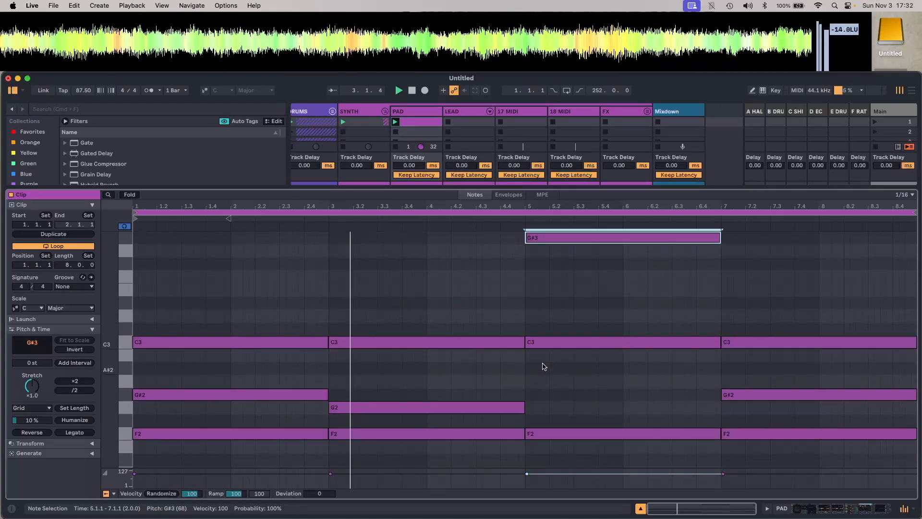
key("Down")
key("Down")
key("Down")
key("Down")
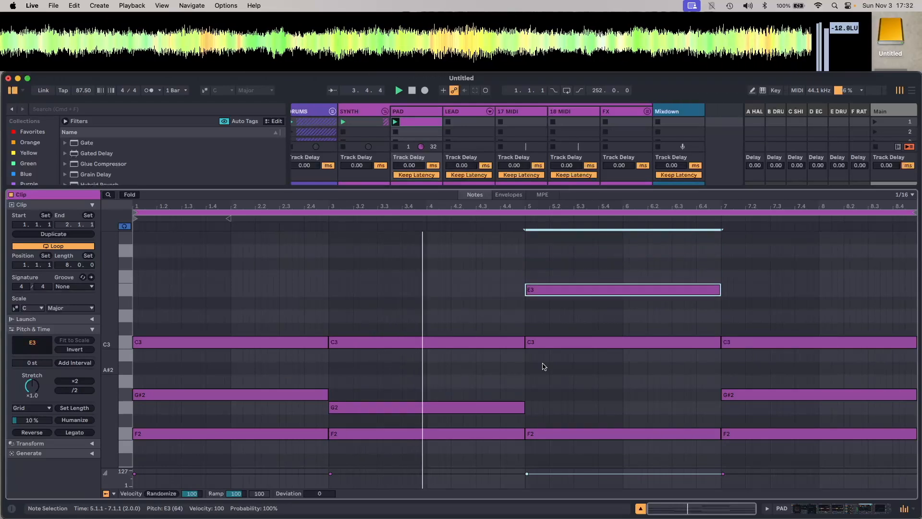
key("Down")
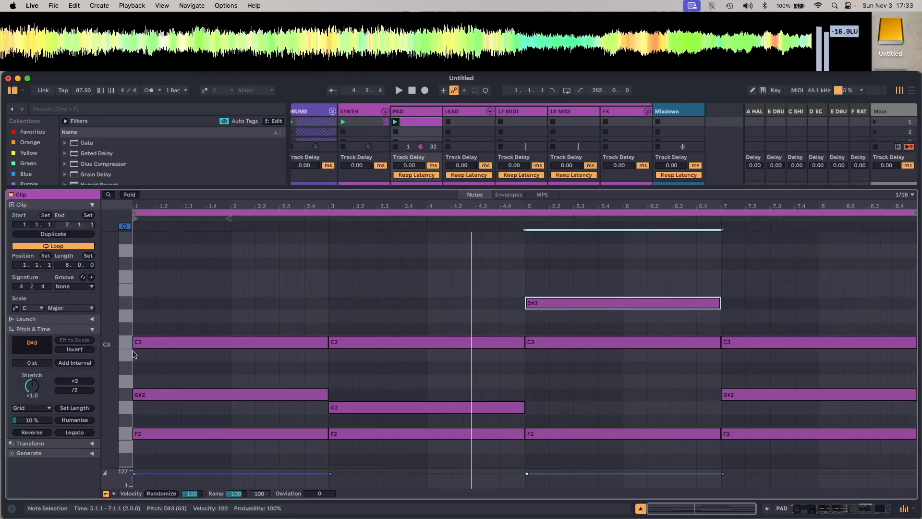
Raise the fourth chord's top note one semitone to C#3 and audition that pitch.
left_click(129, 412)
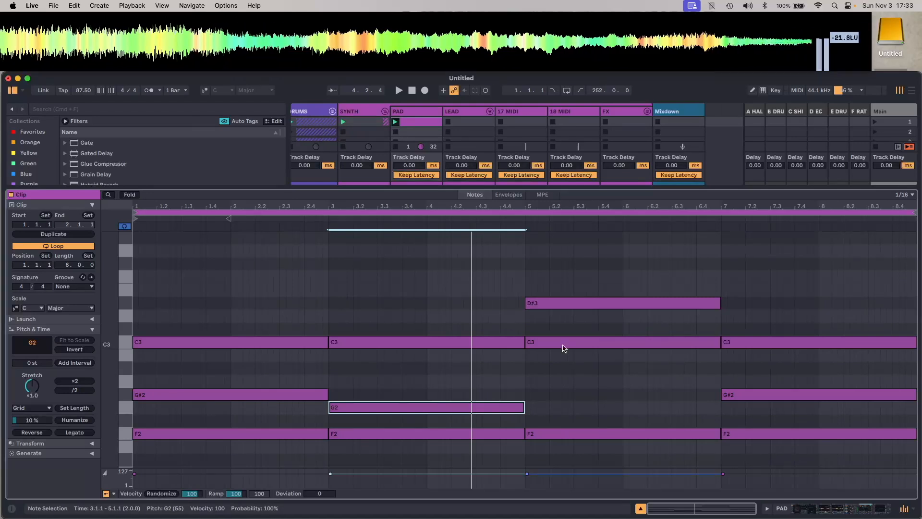
left_click(742, 343)
key("Up")
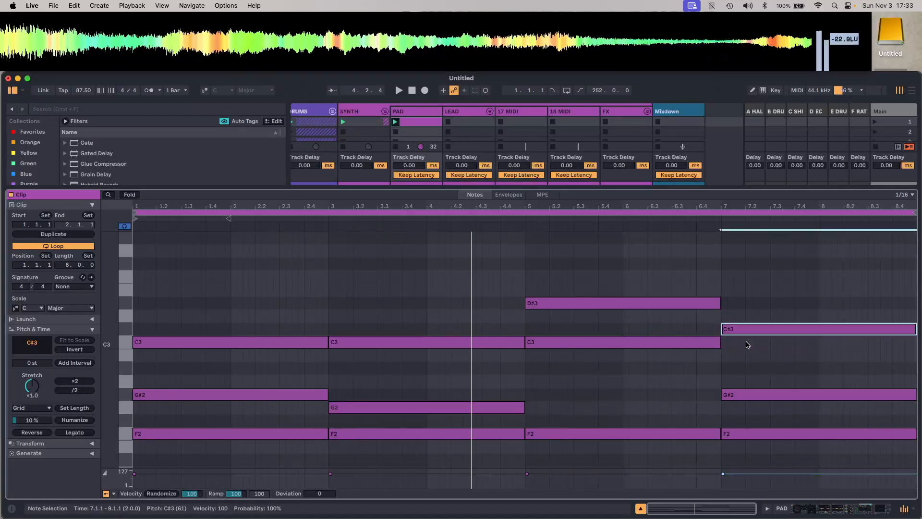
left_click(129, 329)
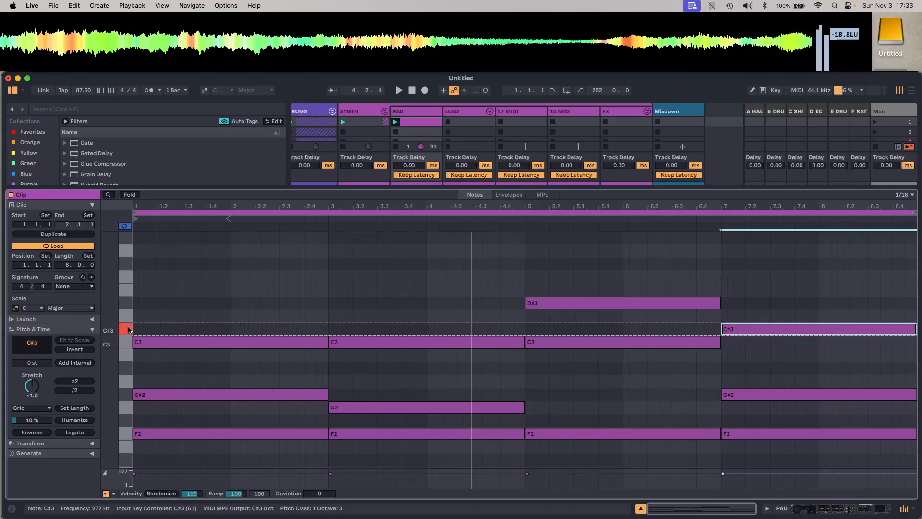
Raise the fourth chord's G#2 note two semitones to A#2 and play the progression.
left_click(569, 397)
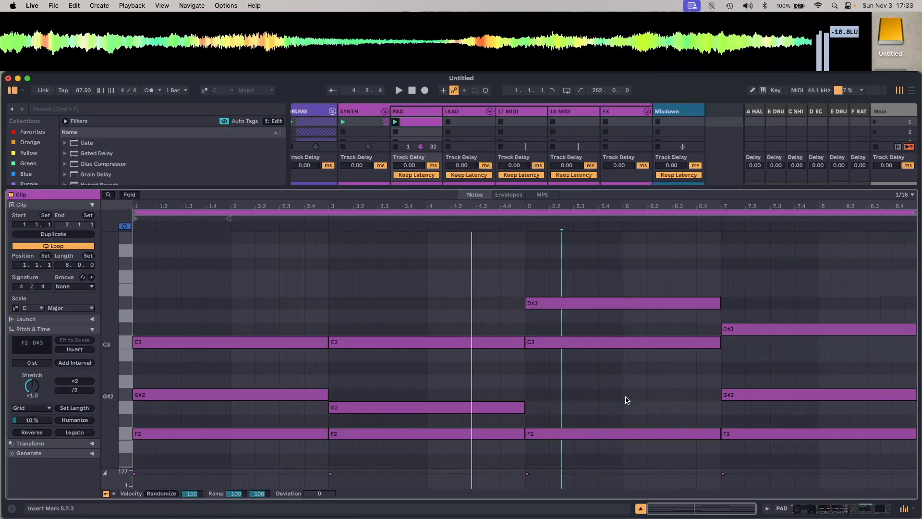
left_click(768, 395)
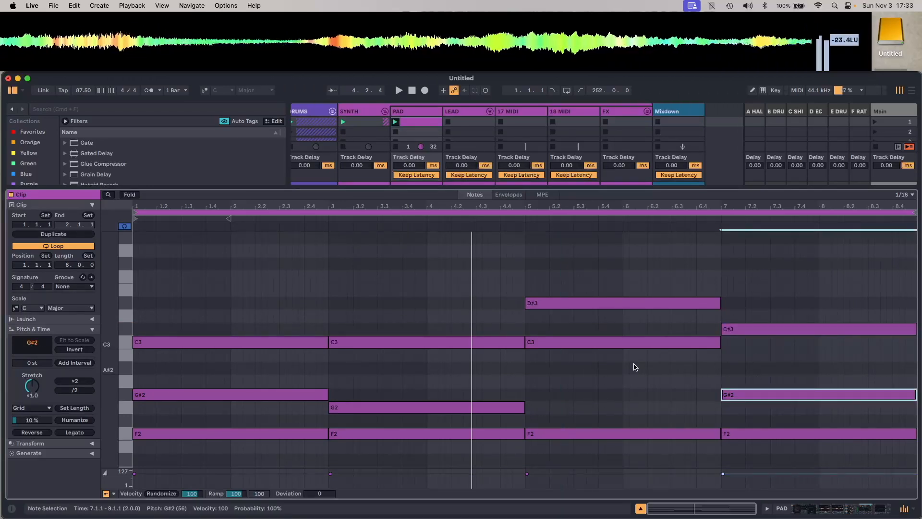
left_click(127, 356)
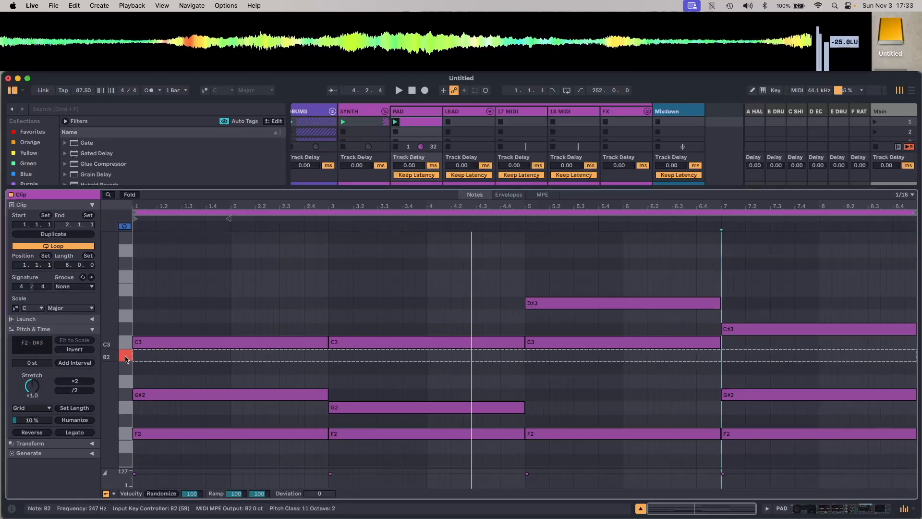
left_click(731, 398)
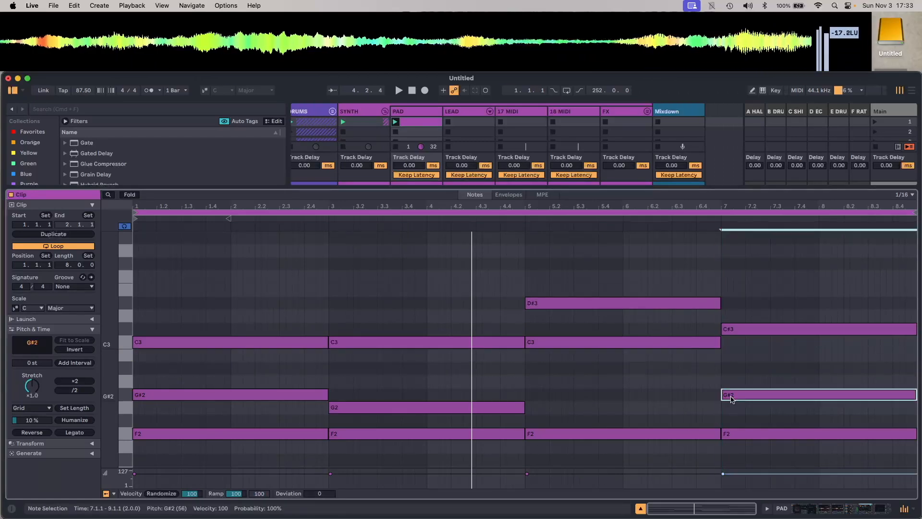
key("Up")
key("Up")
key("space")
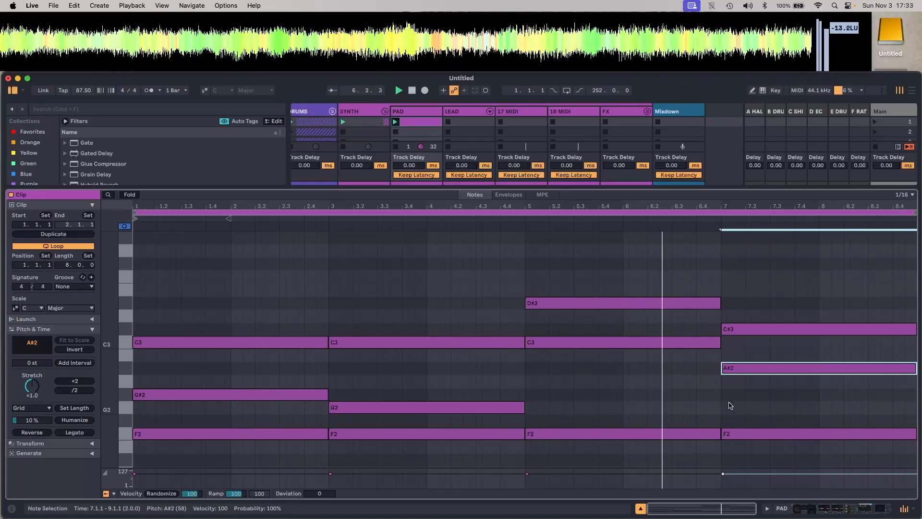
Return to the PAD track's devices and set the wavetable position of Wavetable's Osc 2 to 13%.
left_click(818, 510)
scroll(160, 417, "left", 15)
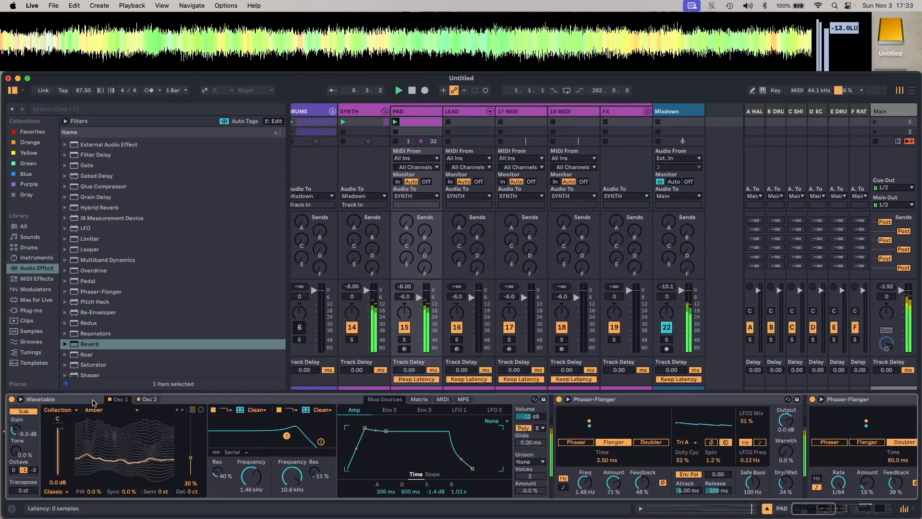
left_click(94, 402)
left_click(150, 402)
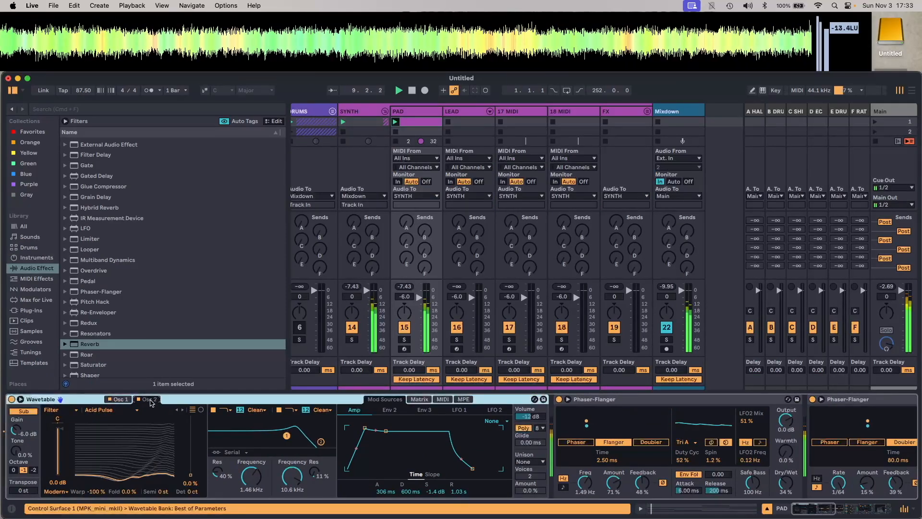
left_click_drag(186, 474, 186, 464)
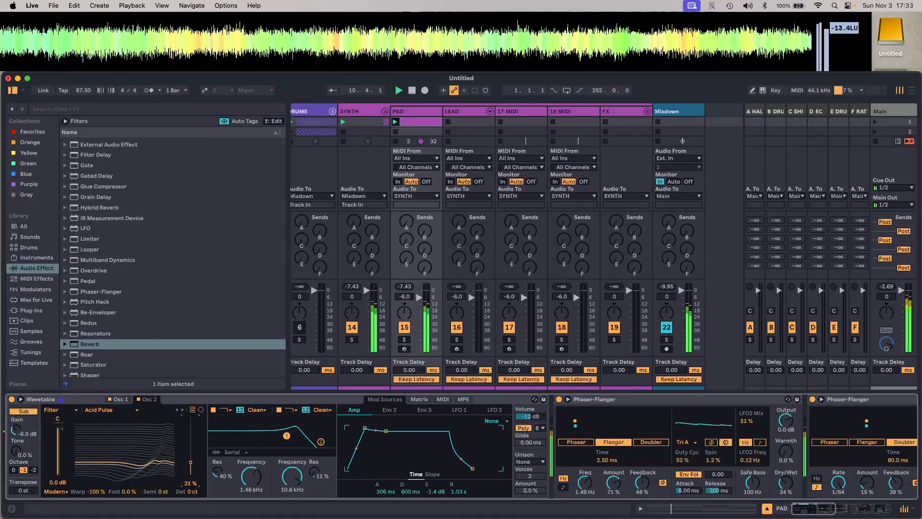
left_click(119, 399)
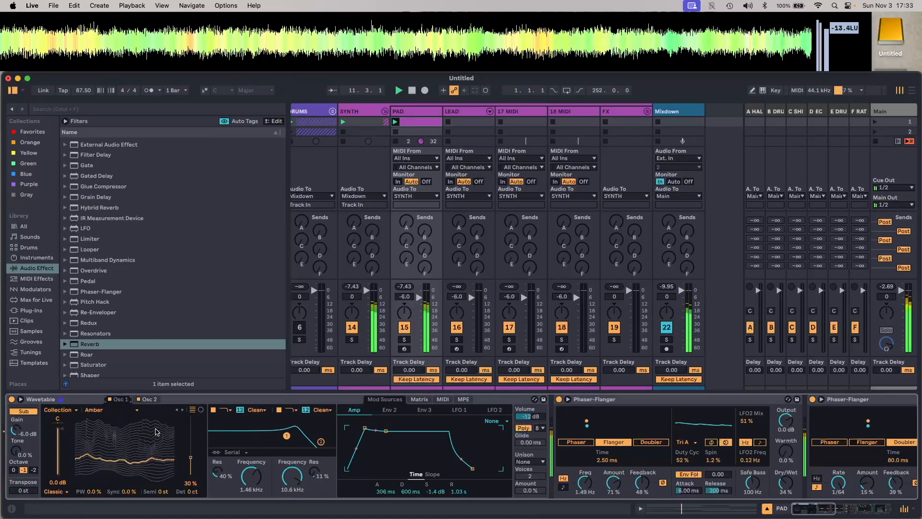
left_click(150, 400)
left_click_drag(190, 460, 191, 467)
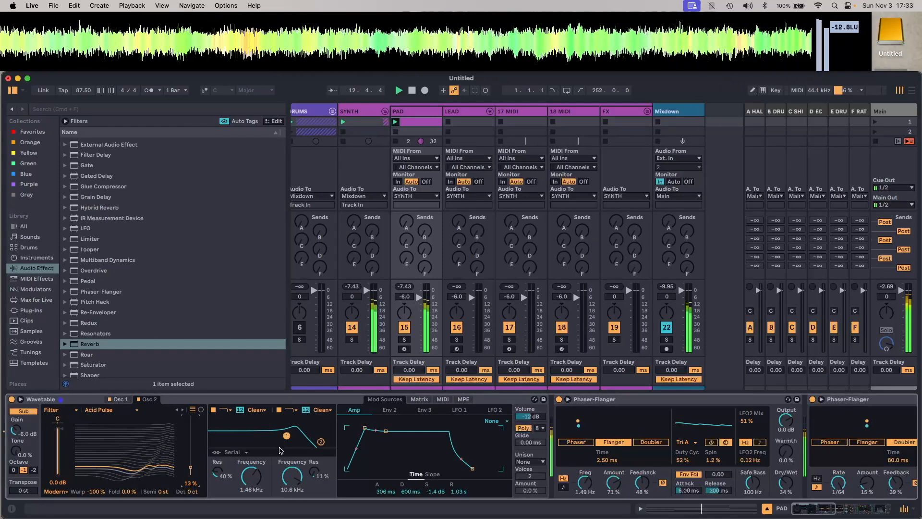
Group all PAD devices from Wavetable through Utility into an Instrument Rack and show its macro controls.
scroll(663, 414, "right", 10)
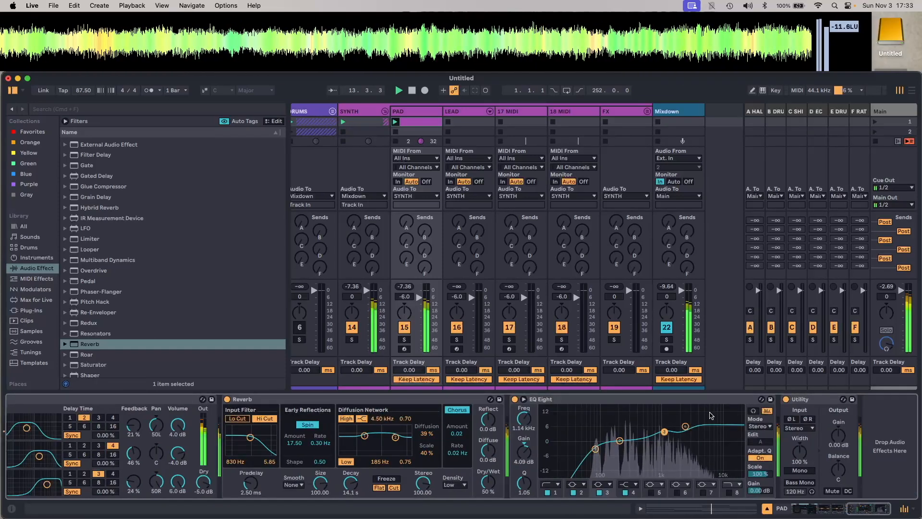
left_click(820, 404)
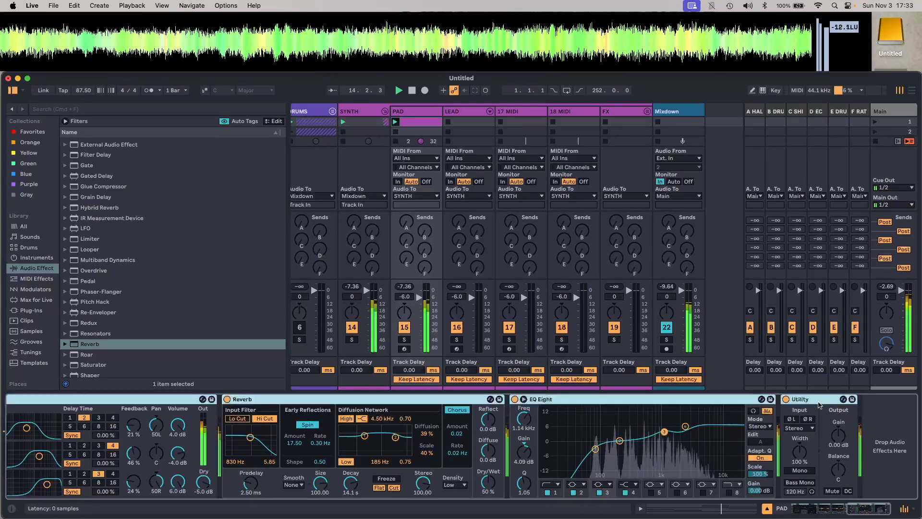
key("super+g")
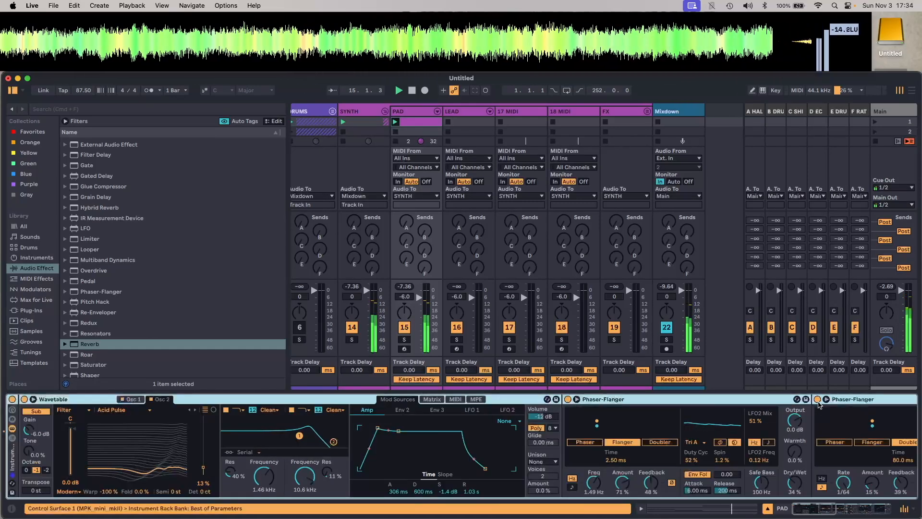
left_click(13, 411)
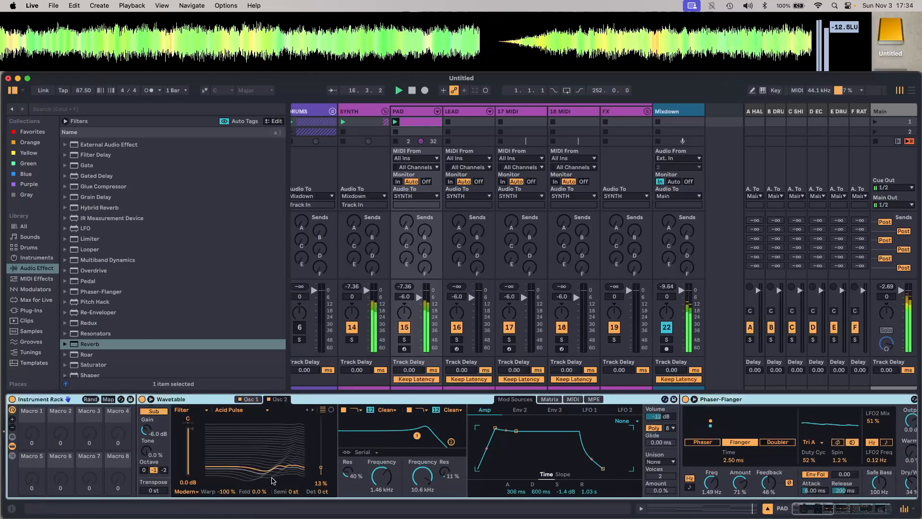
Map Wavetable's Filter 1 frequency to Macro 1 and set the macro to 1.34 kHz.
right_click(381, 475)
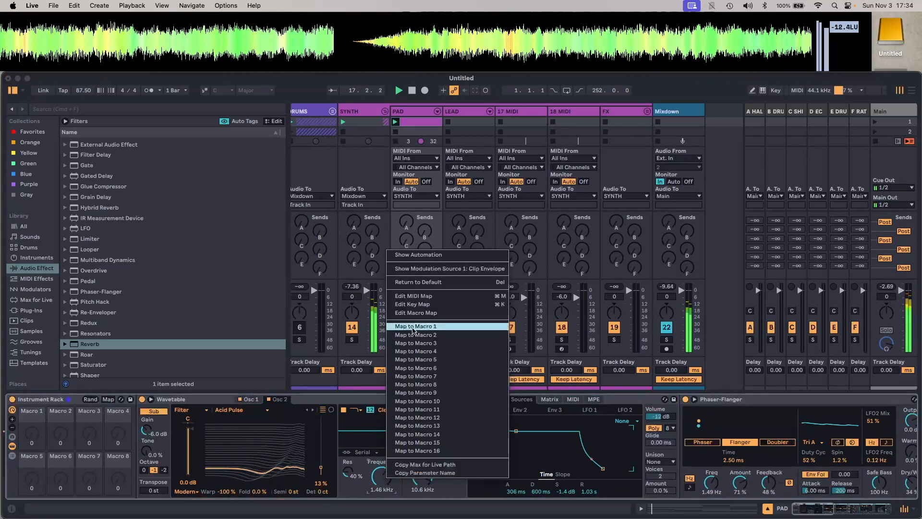
left_click(404, 330)
left_click_drag(31, 433, 32, 471)
left_click_drag(32, 433, 32, 408)
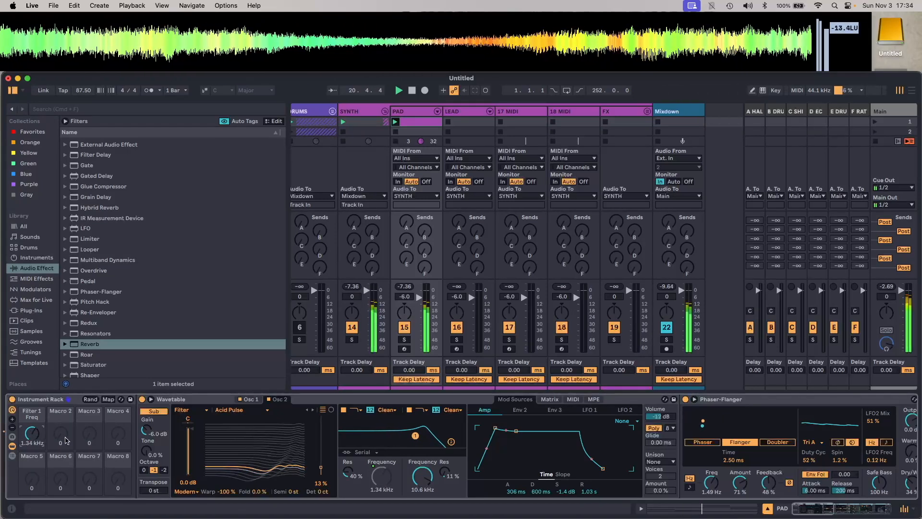
Map the resonance of Wavetable's Filter 1 to Macro 2 and set the macro to 32%.
right_click(351, 474)
left_click(379, 329)
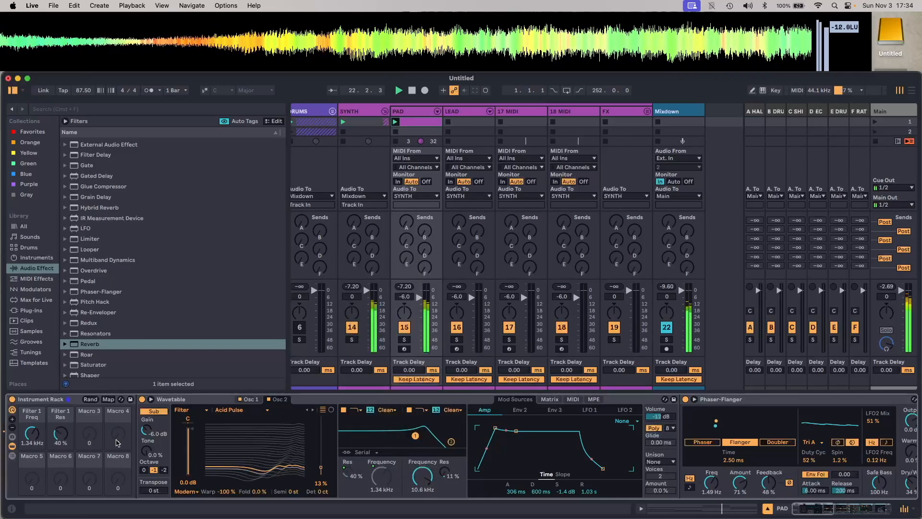
mouse_move(61, 431)
left_mouse_down()
mouse_move(60, 410)
mouse_move(60, 448)
mouse_move(61, 430)
left_mouse_up()
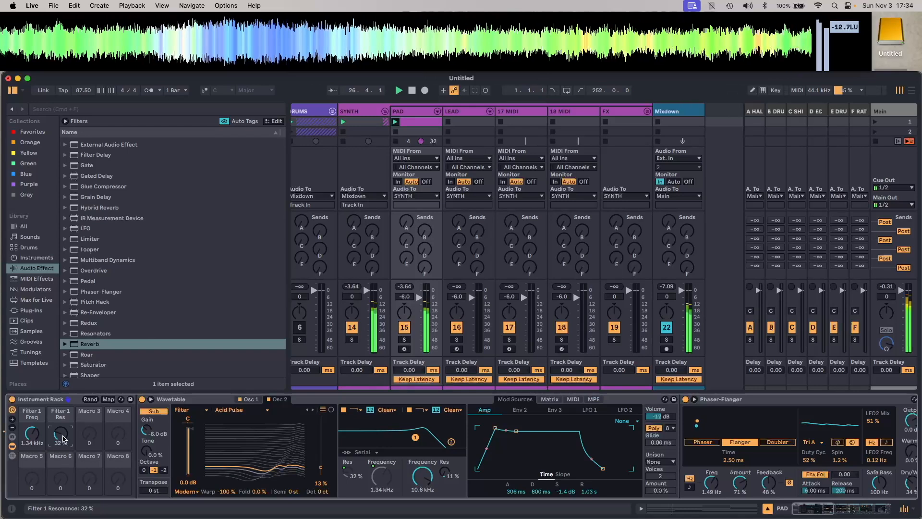
Map the detune of Wavetable's Osc 2 to Macro 3 and set it to 24 ct.
right_click(327, 494)
left_click(324, 495)
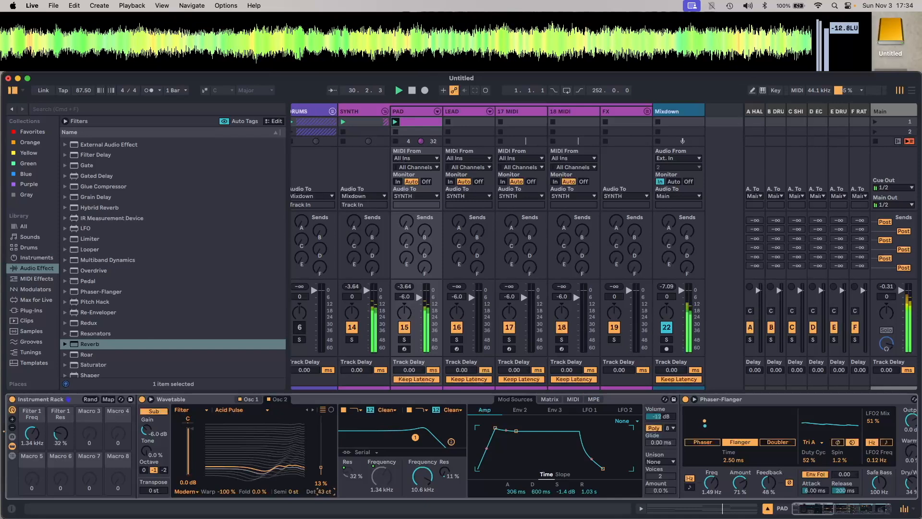
right_click(325, 495)
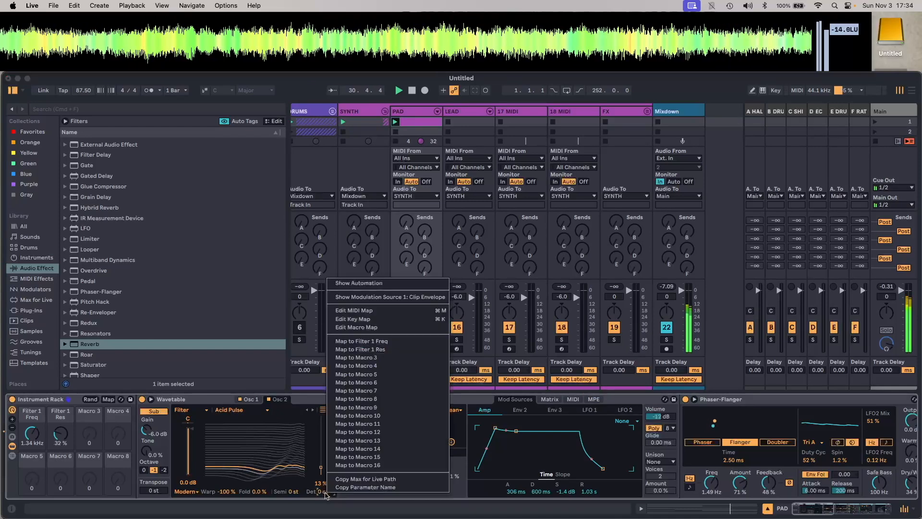
left_click(377, 360)
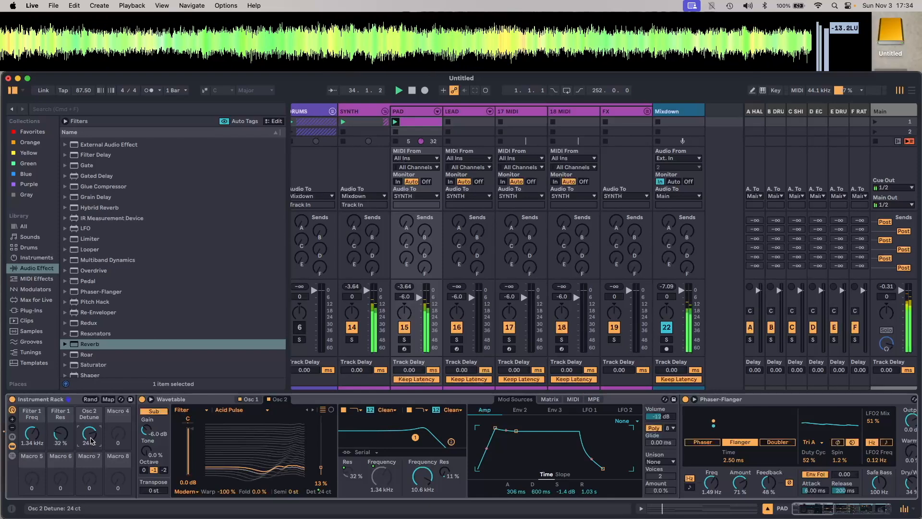
Map the gain of Wavetable's sub oscillator to Macro 5 and set the macro to -6.0 dB.
right_click(151, 436)
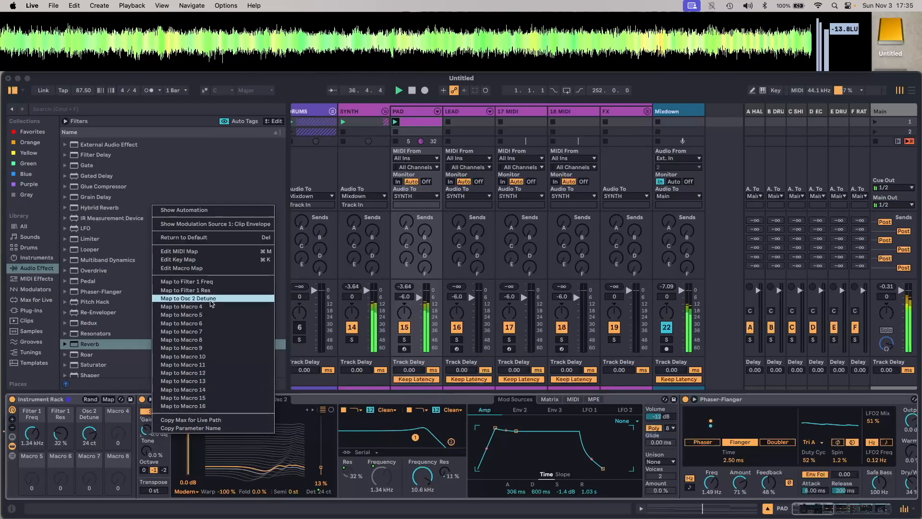
left_click(209, 314)
left_click_drag(32, 478, 31, 474)
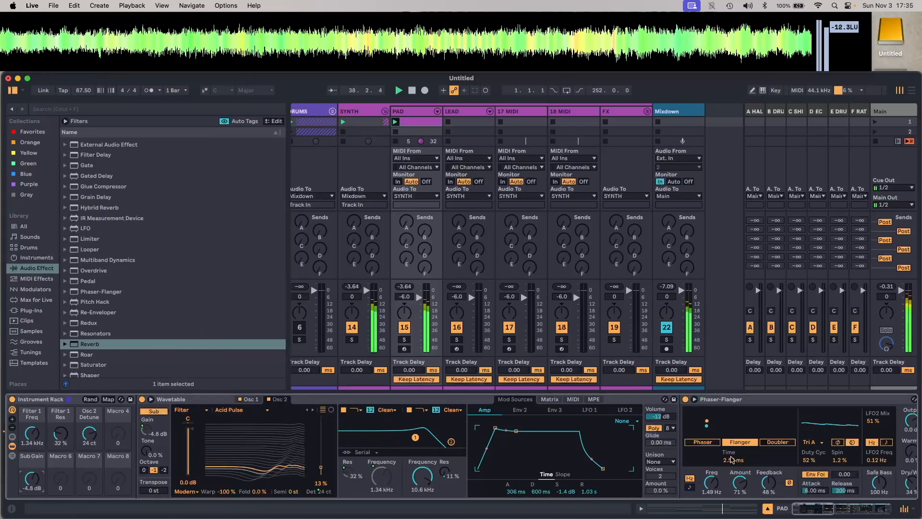
scroll(731, 460, "right", 15)
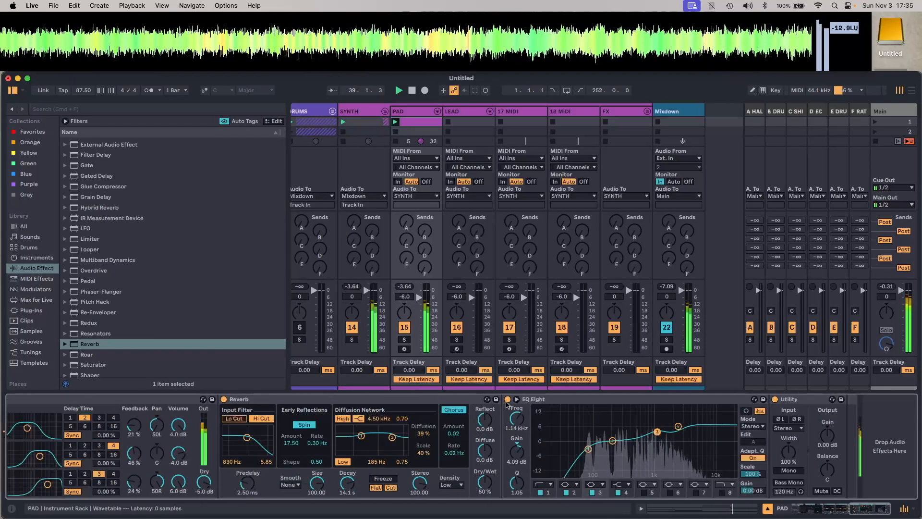
scroll(456, 437, "left", 3)
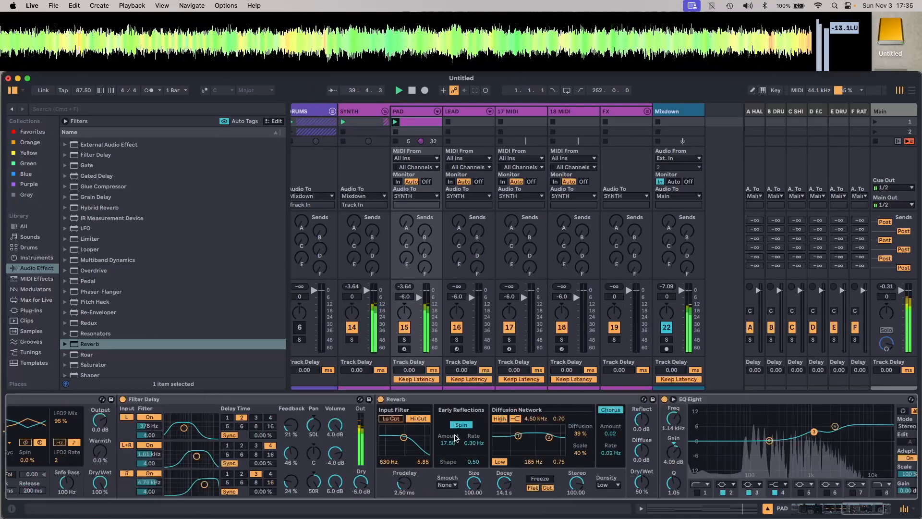
scroll(457, 437, "left", 10)
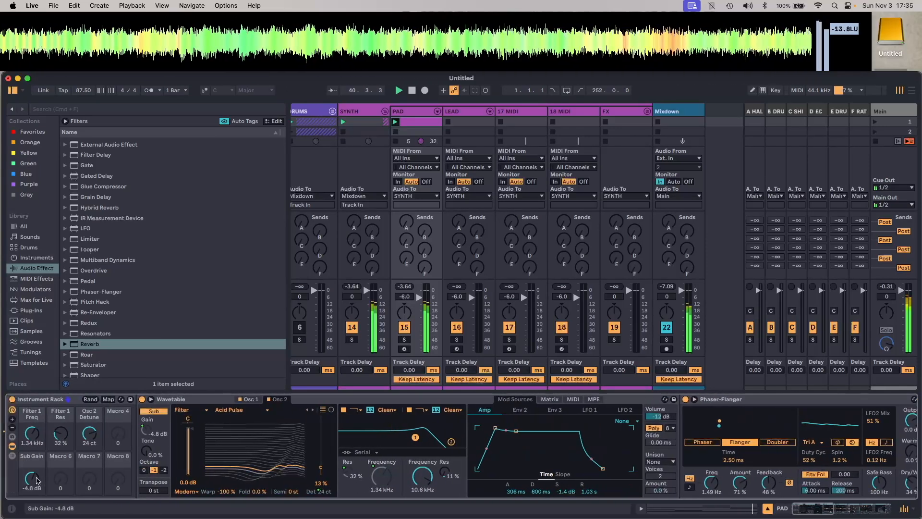
mouse_move(32, 479)
left_mouse_down()
mouse_move(32, 468)
mouse_move(32, 483)
left_mouse_up()
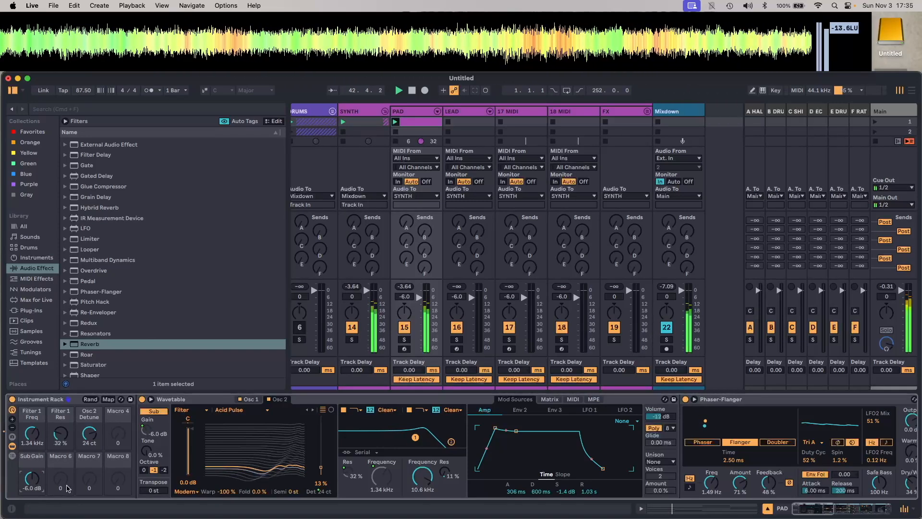
Map the Dry/Wet of the first Phaser-Flanger to Macro 6 and set the macro to 41%.
scroll(393, 478, "right", 10)
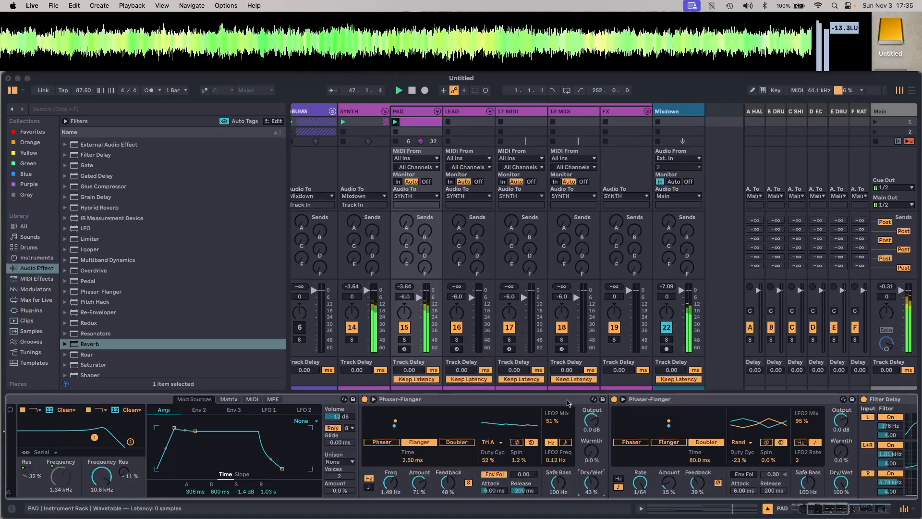
scroll(535, 410, "left", 10)
scroll(535, 411, "right", 10)
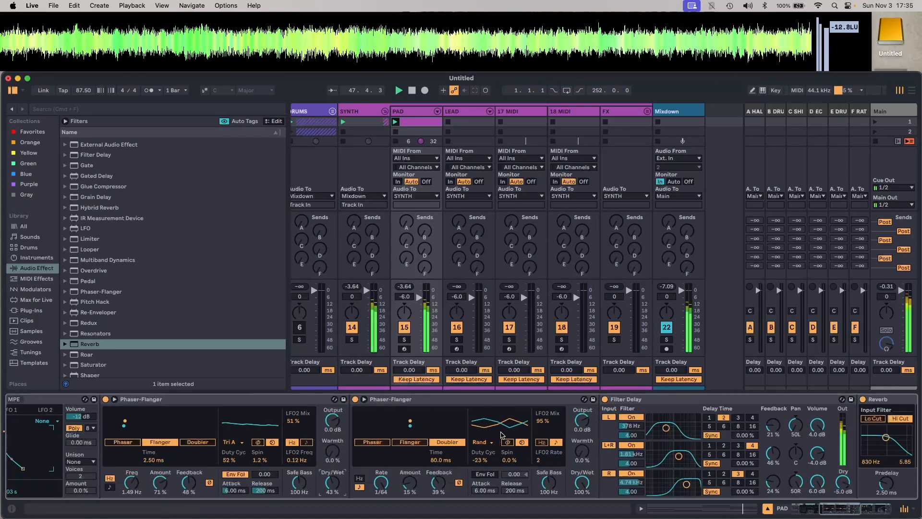
right_click(339, 482)
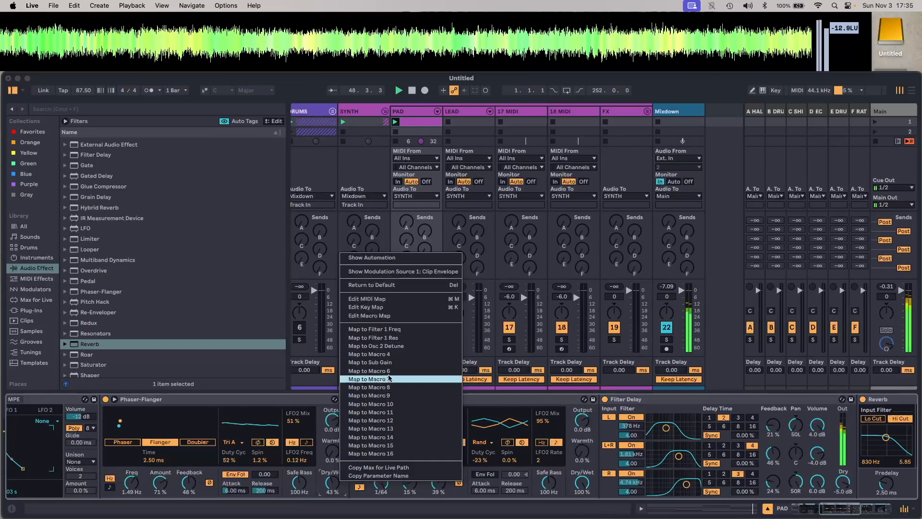
left_click(347, 435)
scroll(350, 434, "left", 10)
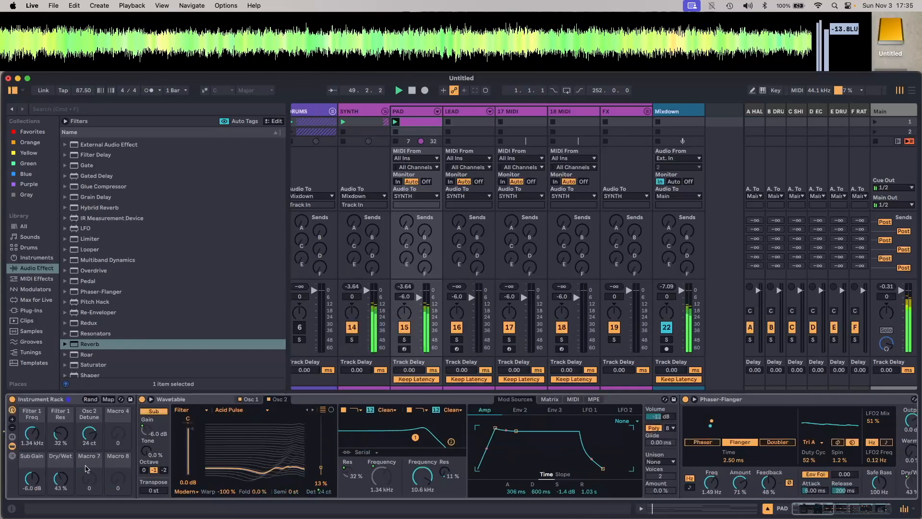
left_click_drag(60, 478, 61, 499)
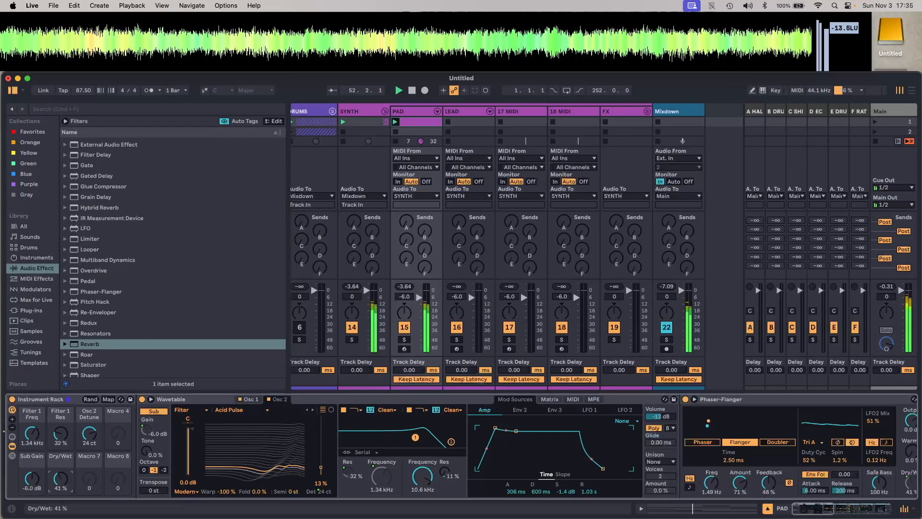
Review the remaining PAD effects from the second Phaser-Flanger through Utility and restart playback from the beginning.
scroll(516, 480, "right", 10)
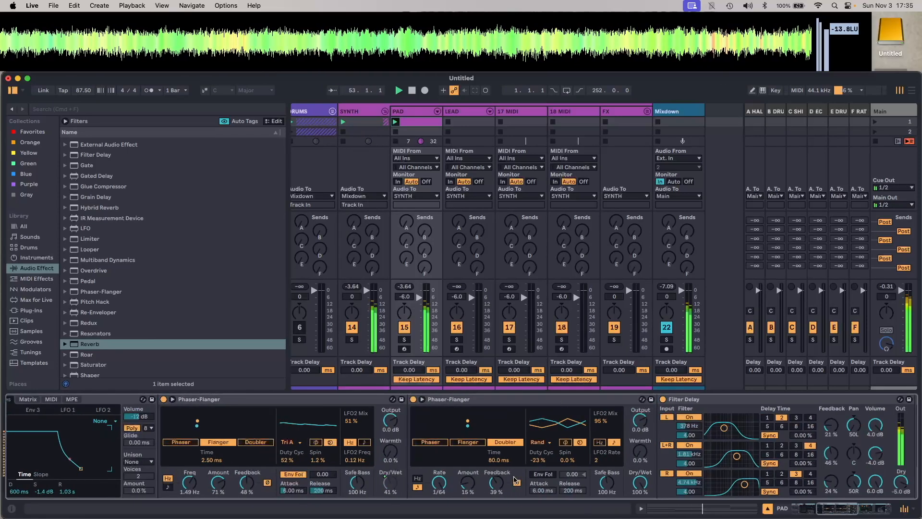
scroll(514, 479, "right", 5)
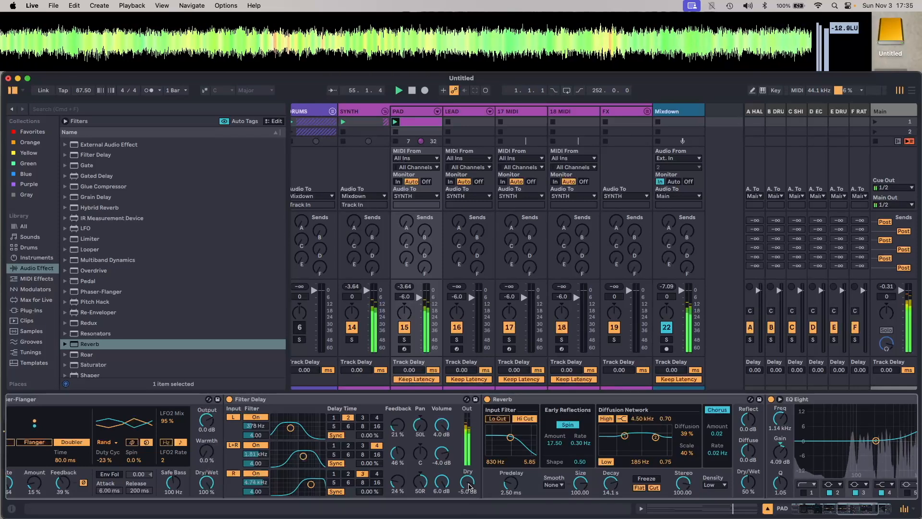
scroll(509, 488, "right", 2)
scroll(509, 488, "right", 5)
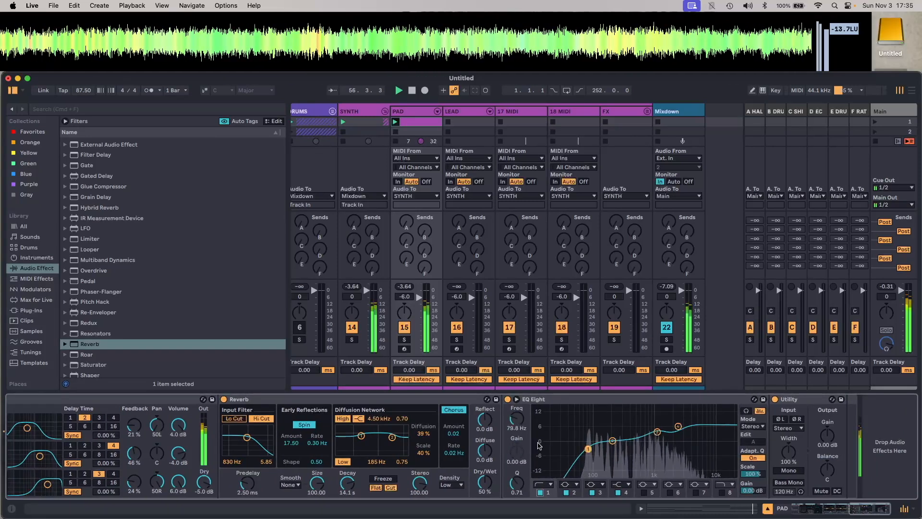
scroll(435, 209, "left", 2)
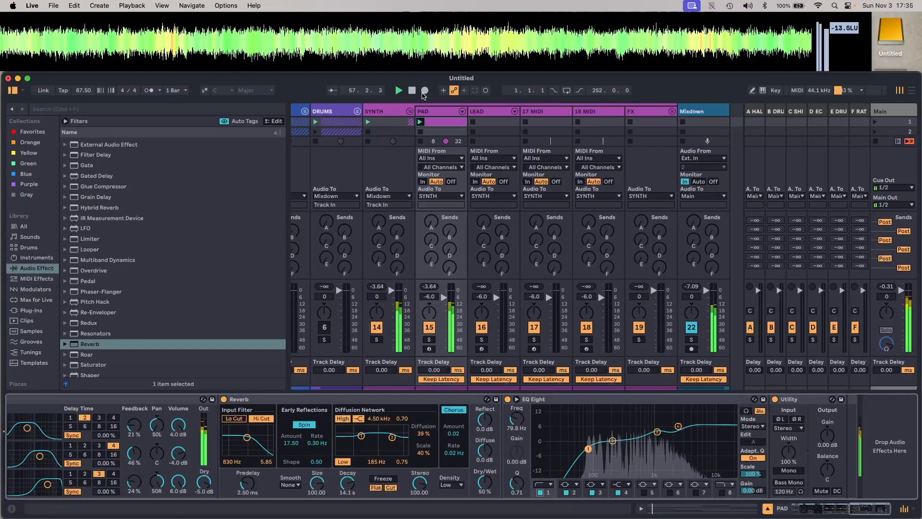
left_click(412, 91)
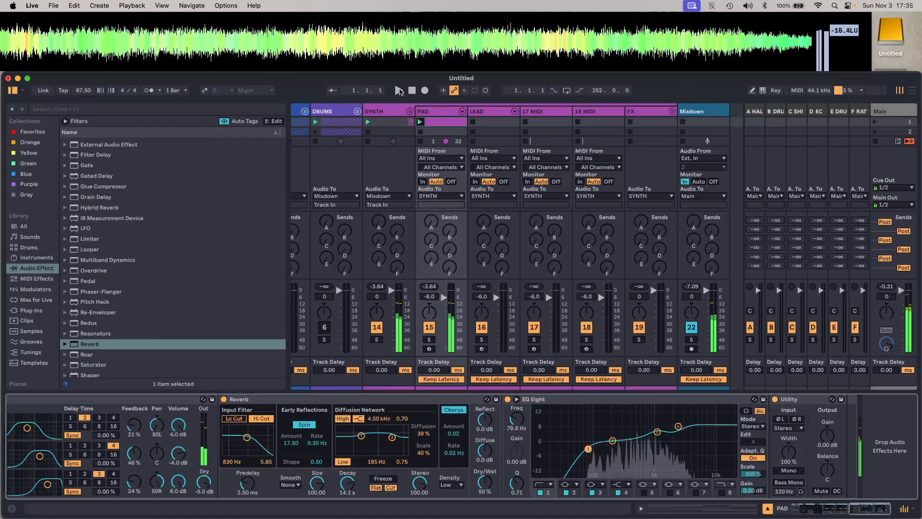
left_click(399, 91)
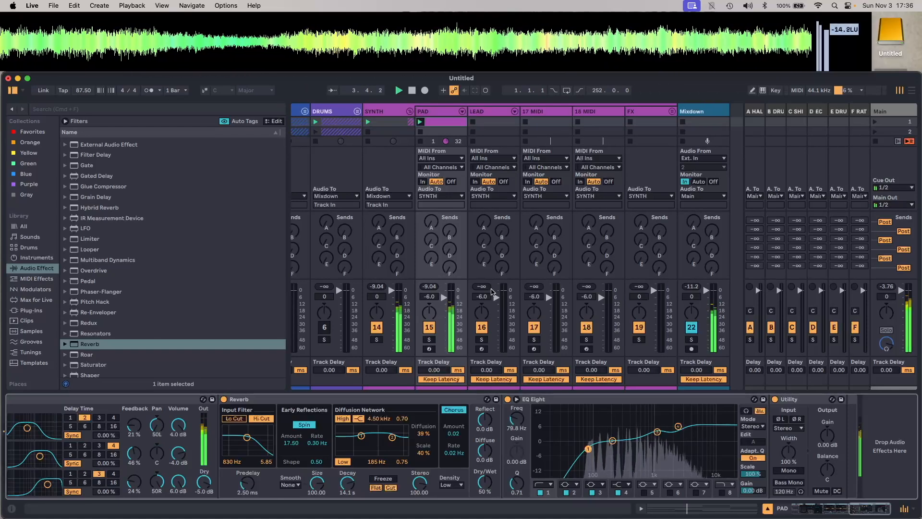
Return to Wavetable and set its Filter 2 frequency to 10 kHz.
scroll(213, 453, "left", 15)
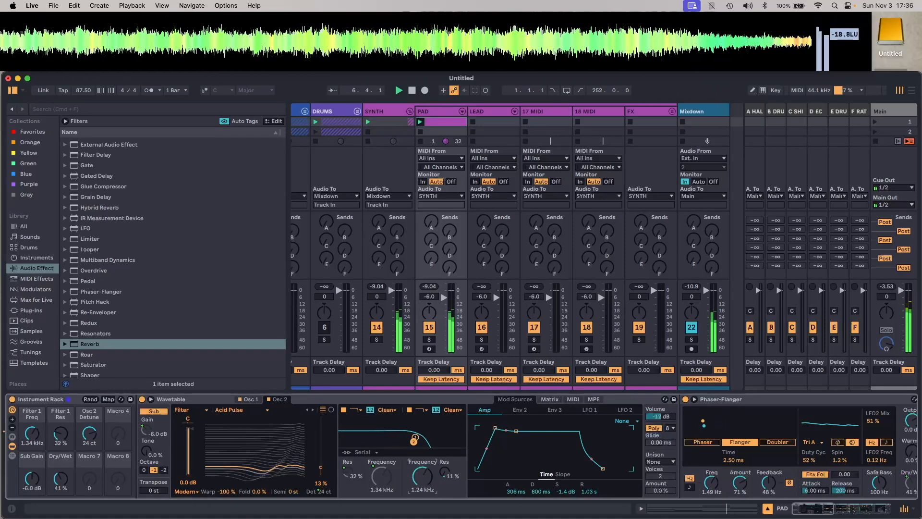
type("10000")
key("Return")
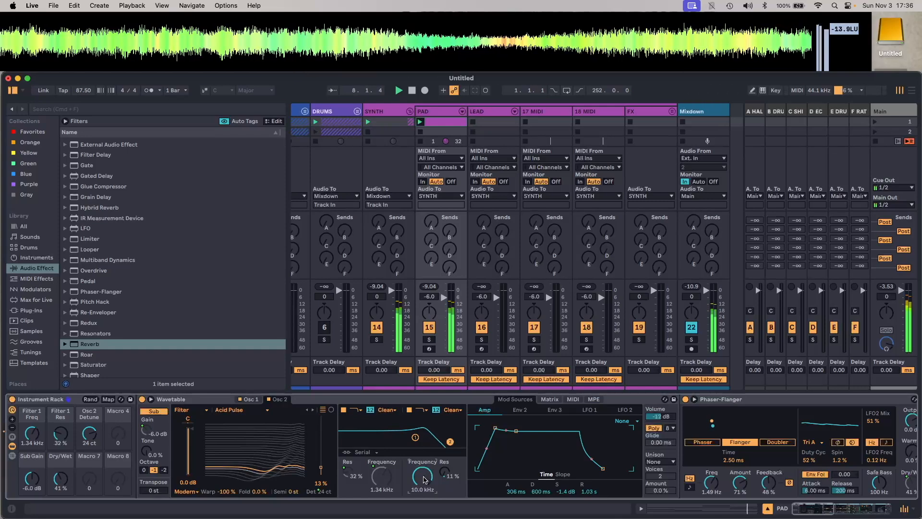
Switch Wavetable's Filter 1 to the PRD circuit with a 24 dB slope.
left_click(436, 410)
left_click(383, 415)
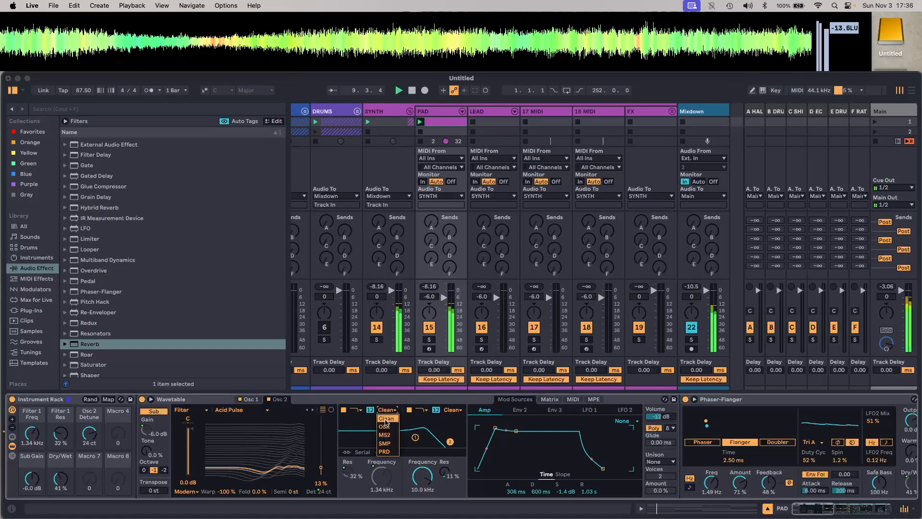
left_click(389, 455)
left_click(370, 411)
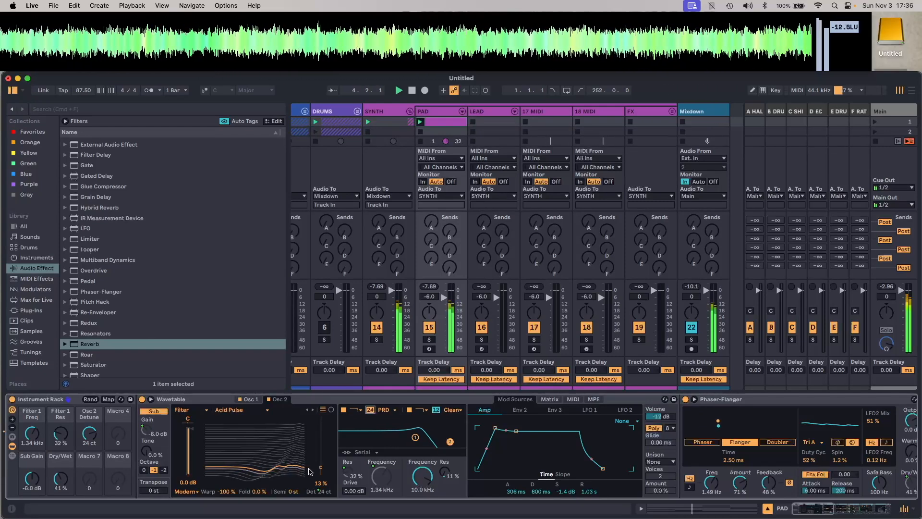
Expand Wavetable's view, try an LFO 1 modulation of 39 on the Osc 1 position, and reset that amount.
left_click(151, 400)
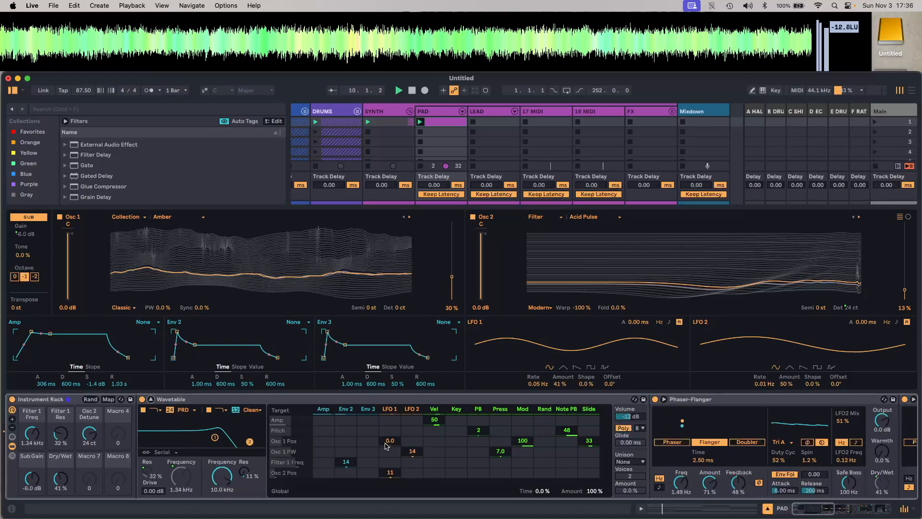
left_click_drag(386, 446, 386, 431)
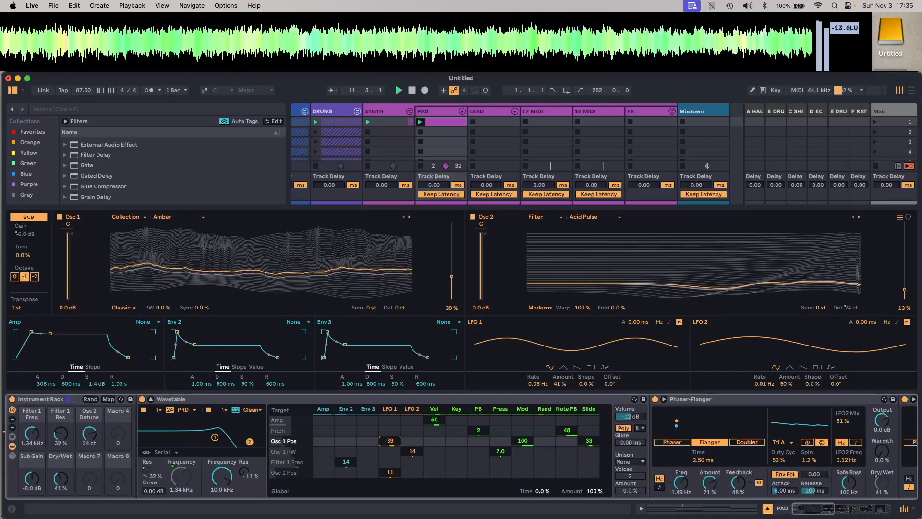
double_click(386, 444)
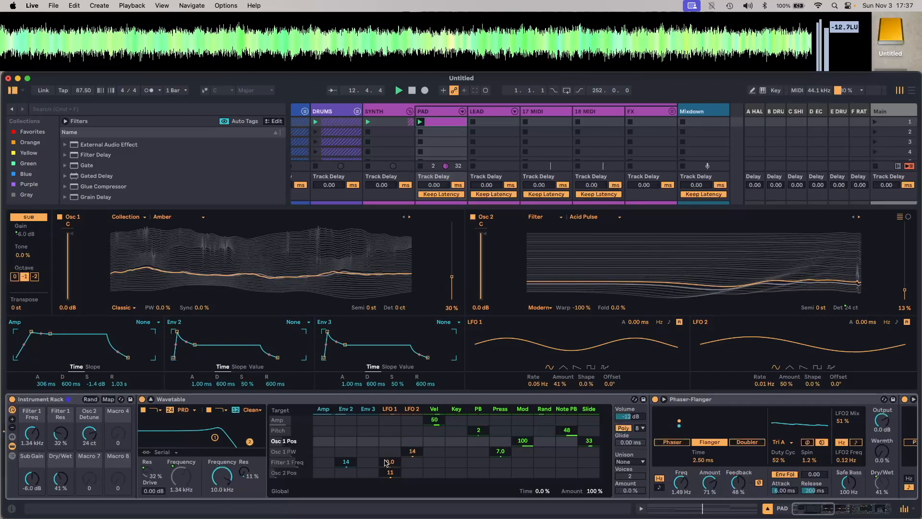
Set LFO 1's modulation of the Filter 1 frequency to 50 and the Filter 1 Freq macro to 324 Hz.
mouse_move(386, 462)
left_mouse_down()
mouse_move(387, 447)
mouse_move(387, 457)
left_mouse_up()
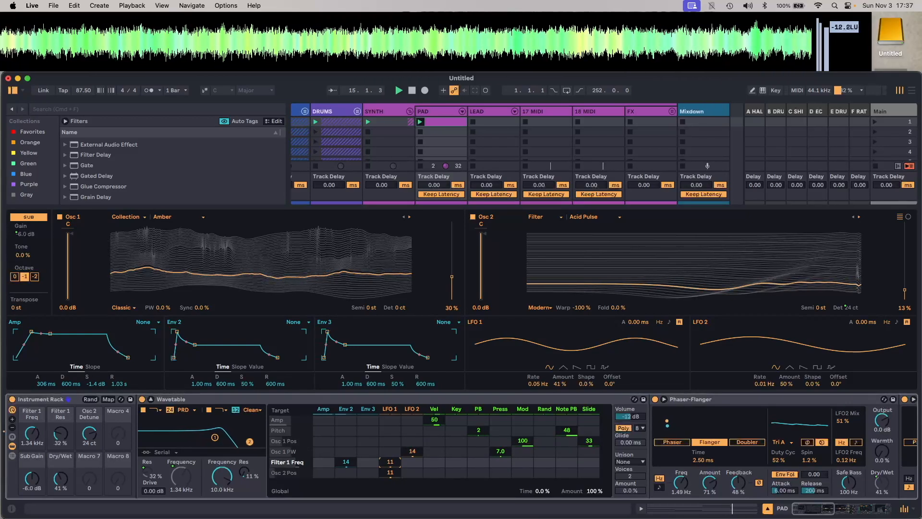
left_click_drag(32, 433, 33, 456)
left_click_drag(386, 463, 386, 445)
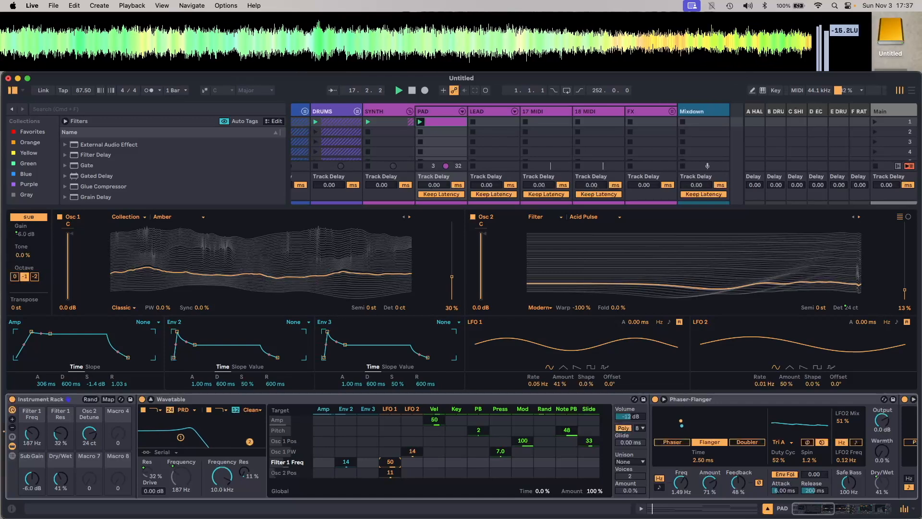
left_click_drag(31, 434, 31, 428)
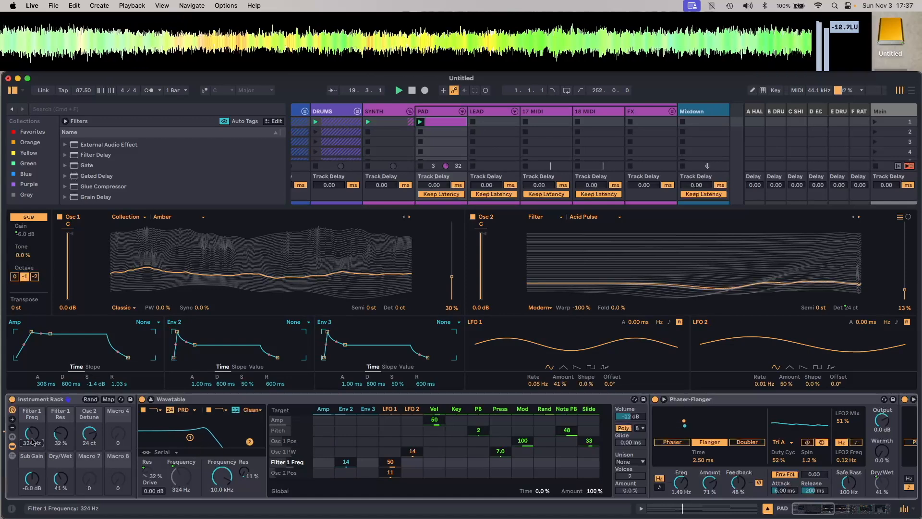
Collapse Wavetable's expanded view, set the Filter 1 Res macro to 20% and stop playback.
key("space")
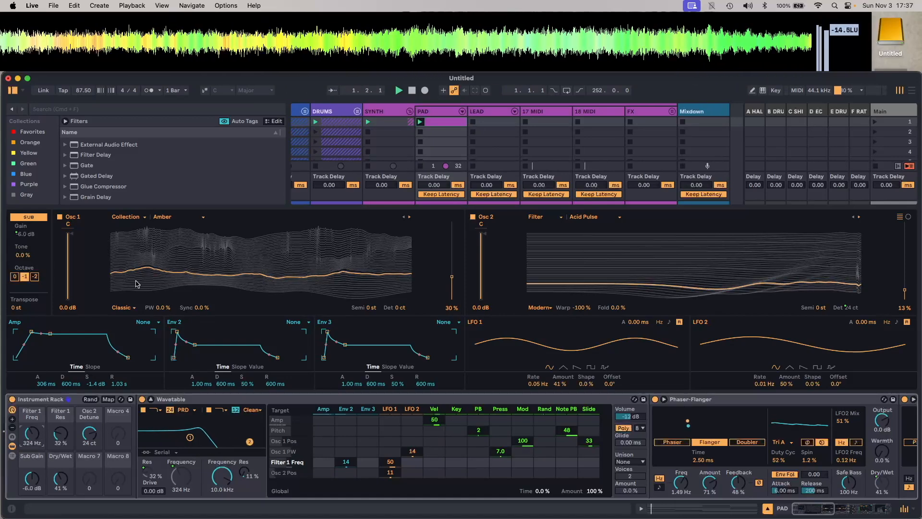
left_click_drag(292, 207, 294, 379)
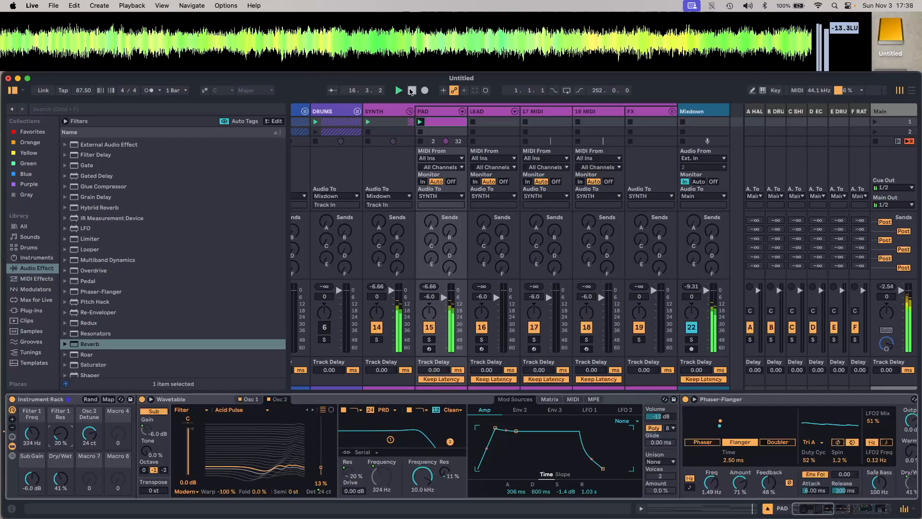
left_click(411, 90)
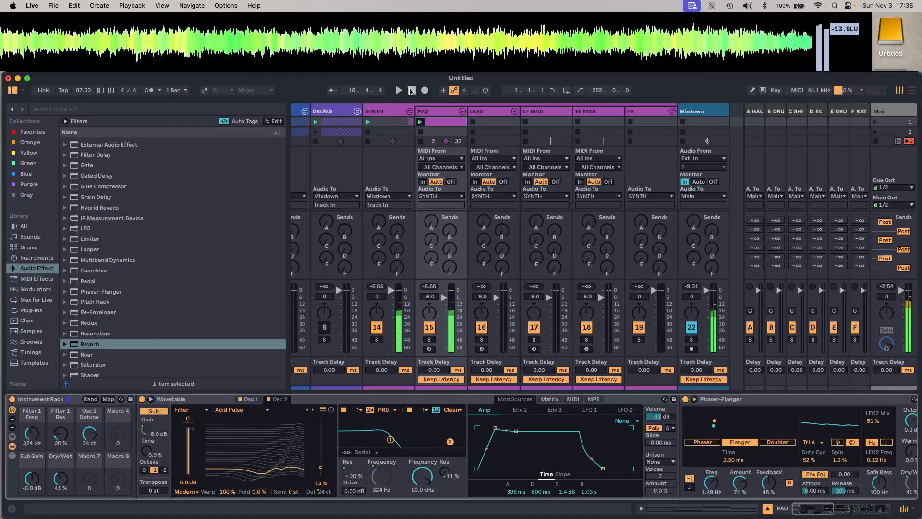